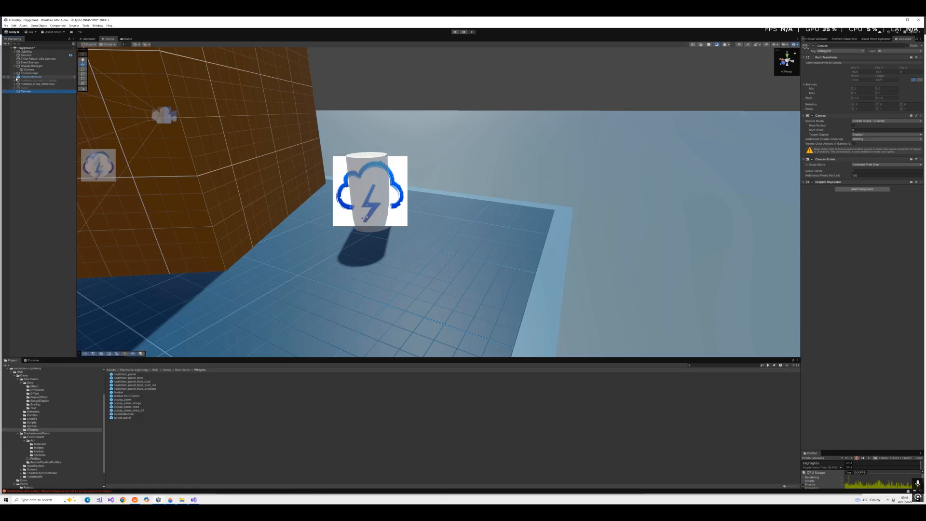
# Add a new UI Canvas as a child of the existing root Canvas in the Playground scene
pyautogui.click(34, 70)
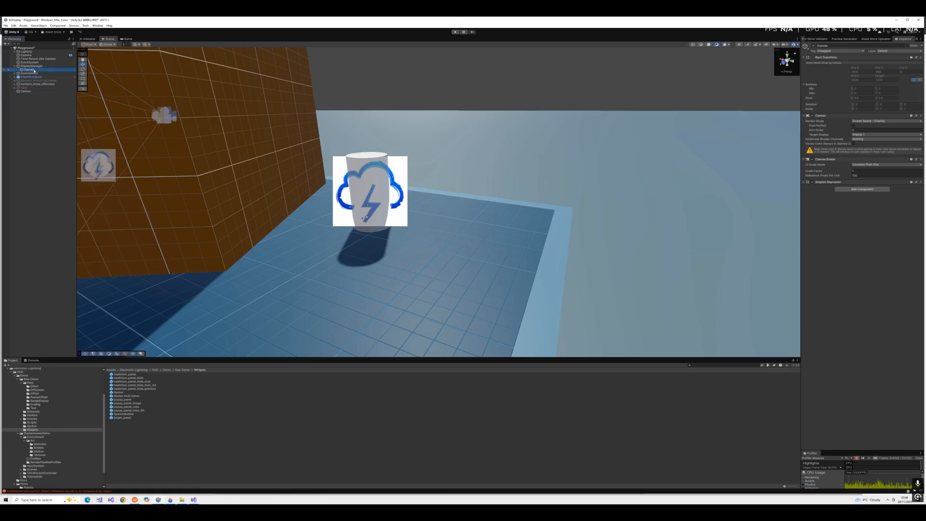
pyautogui.click(25, 91)
pyautogui.rightClick(25, 93)
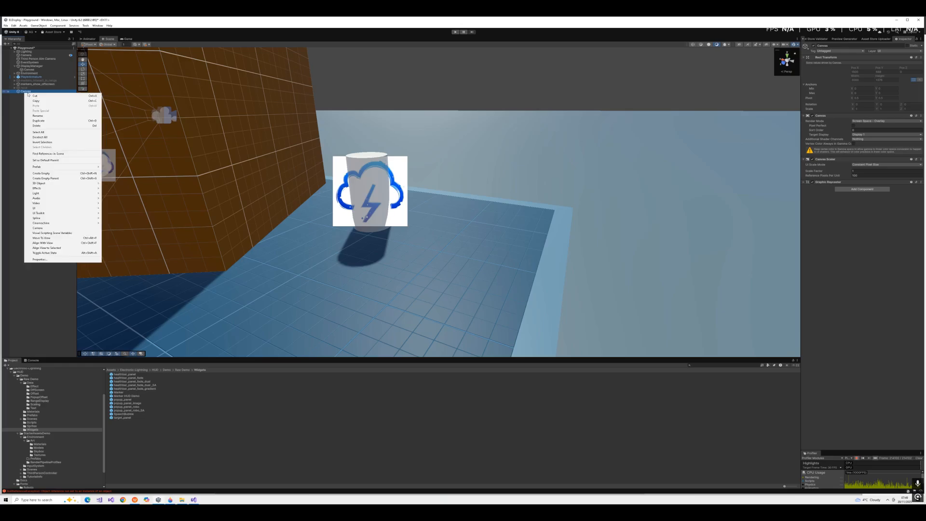
pyautogui.moveTo(58, 209)
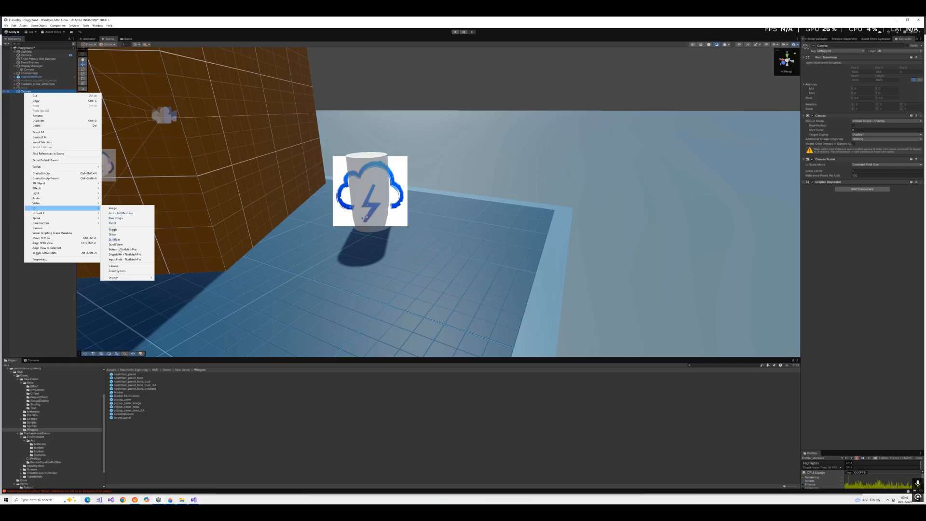
pyautogui.click(114, 266)
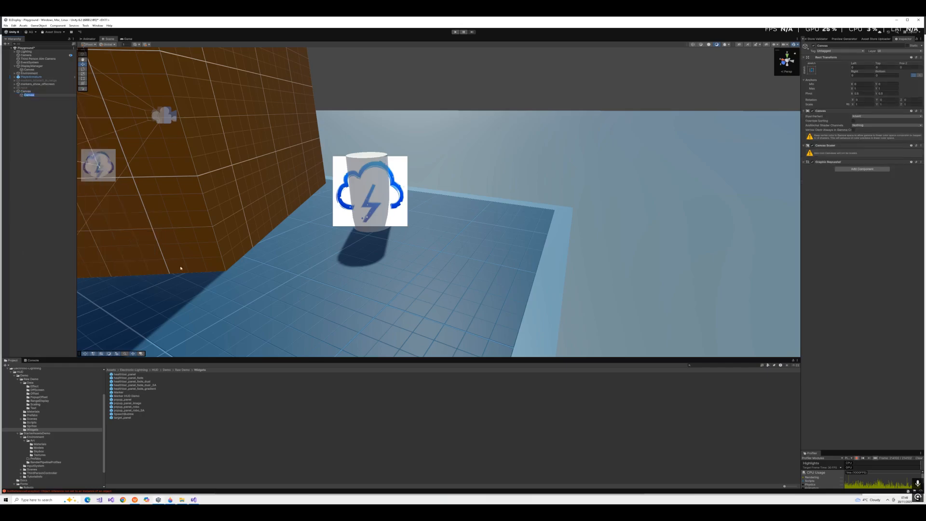
# Save the child Canvas as a prefab in the Widgets folder and clear the console errors
pyautogui.click(25, 92)
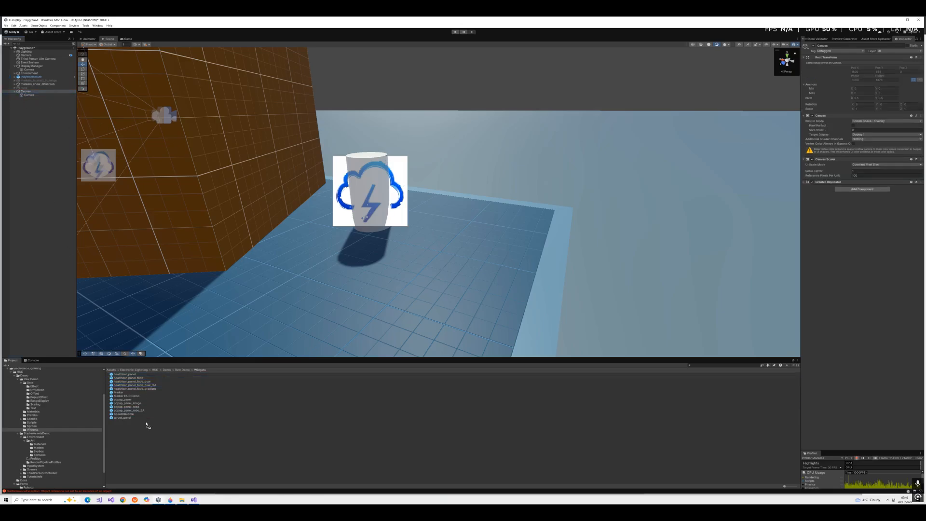
pyautogui.moveTo(147, 426); pyautogui.dragTo(148, 426)
pyautogui.click(33, 360)
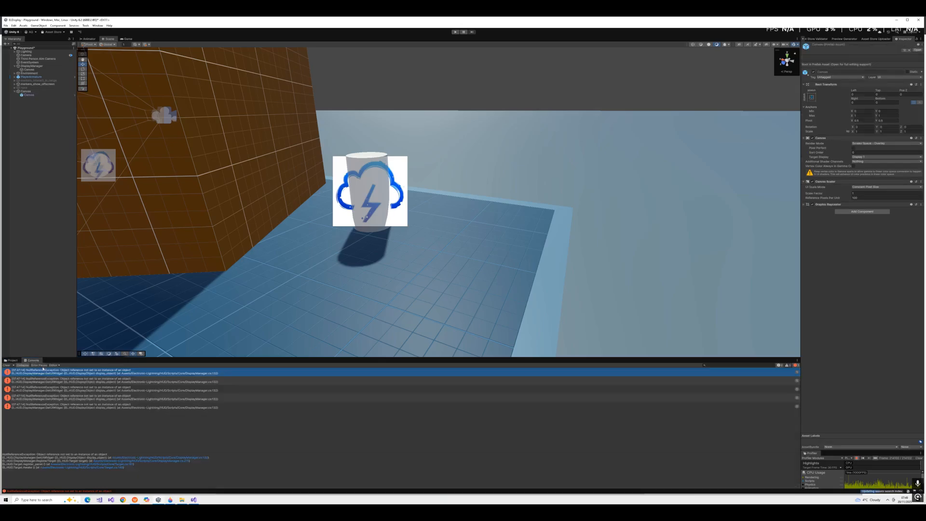
pyautogui.click(12, 366)
pyautogui.click(17, 361)
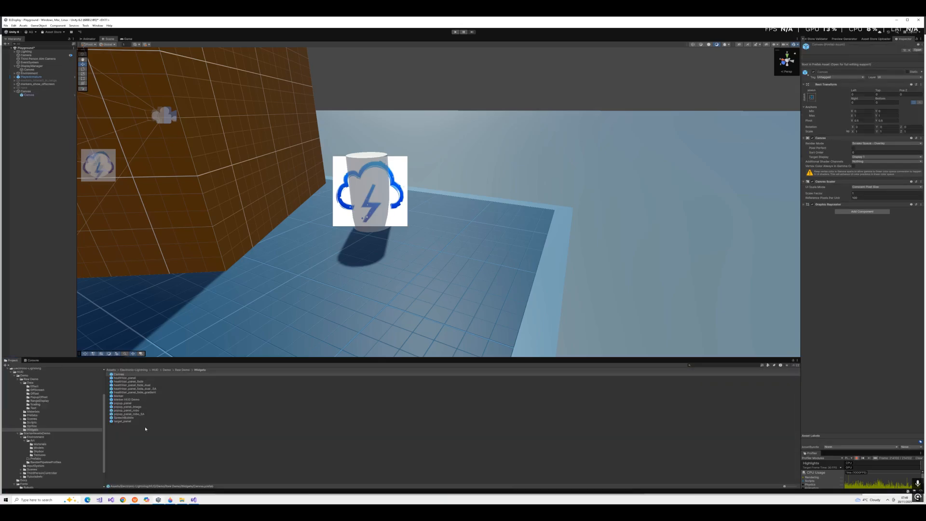
# Open the Canvas prefab and inspect its root canvas and the surrounding environment canvas
pyautogui.doubleClick(122, 376)
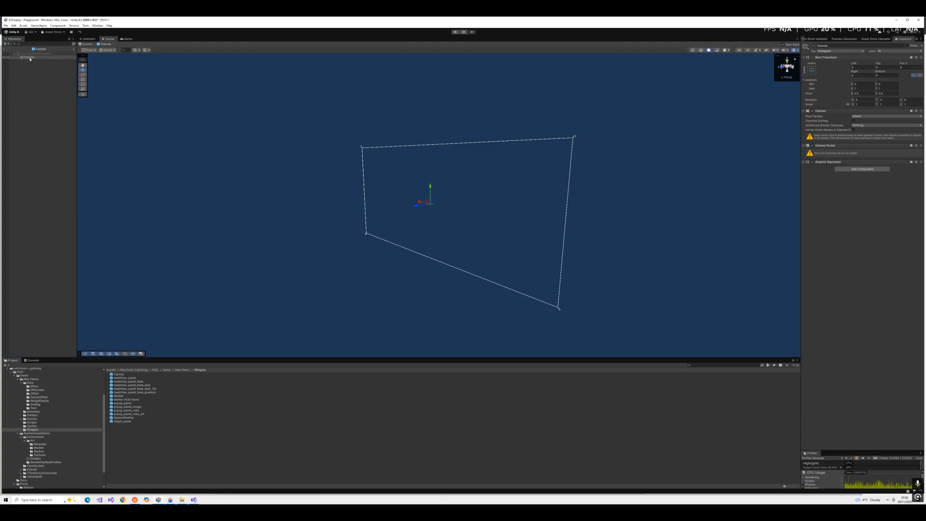
pyautogui.click(123, 378)
pyautogui.click(44, 56)
pyautogui.click(43, 53)
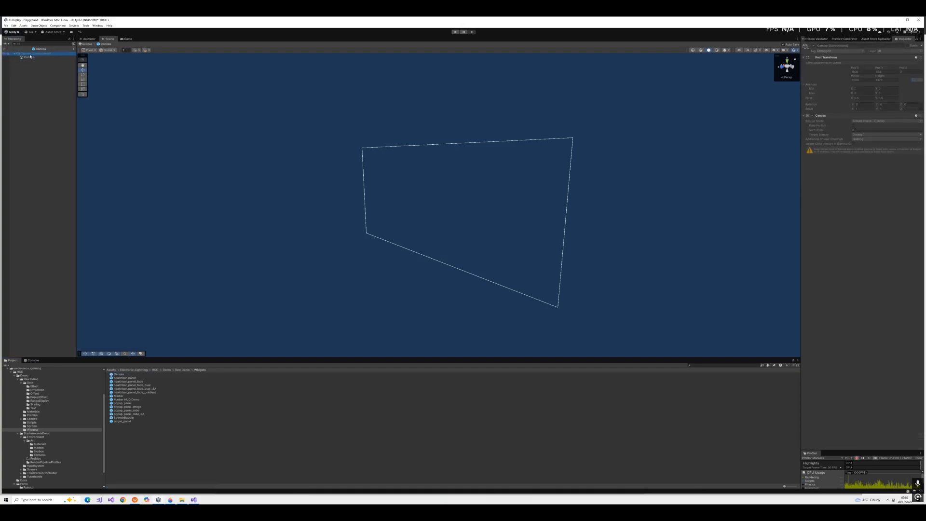
# Return to the Playground scene and delete the child Canvas from the hierarchy
pyautogui.click(4, 49)
pyautogui.rightClick(27, 95)
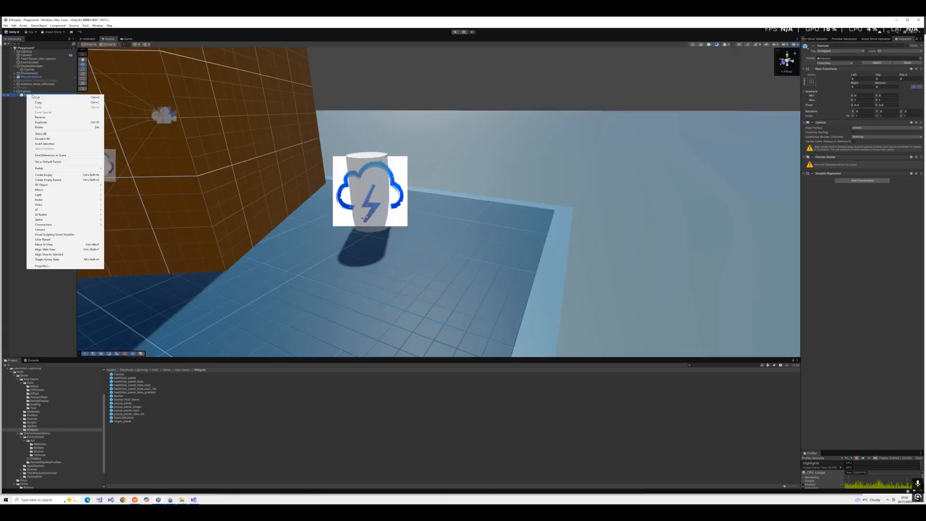
pyautogui.click(36, 127)
# Save the root Canvas as a second prefab in the Widgets folder and compare it with the Canvas prefab
pyautogui.moveTo(25, 91); pyautogui.dragTo(125, 384)
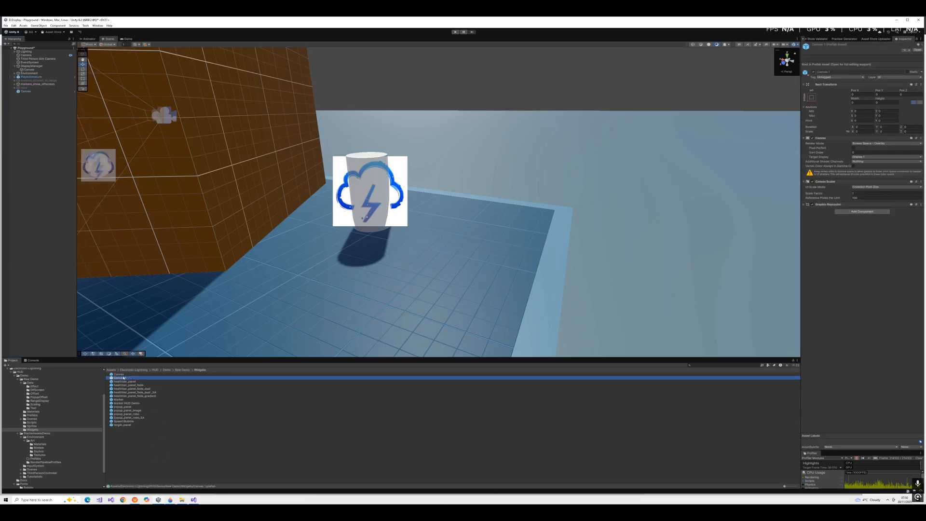
pyautogui.doubleClick(122, 378)
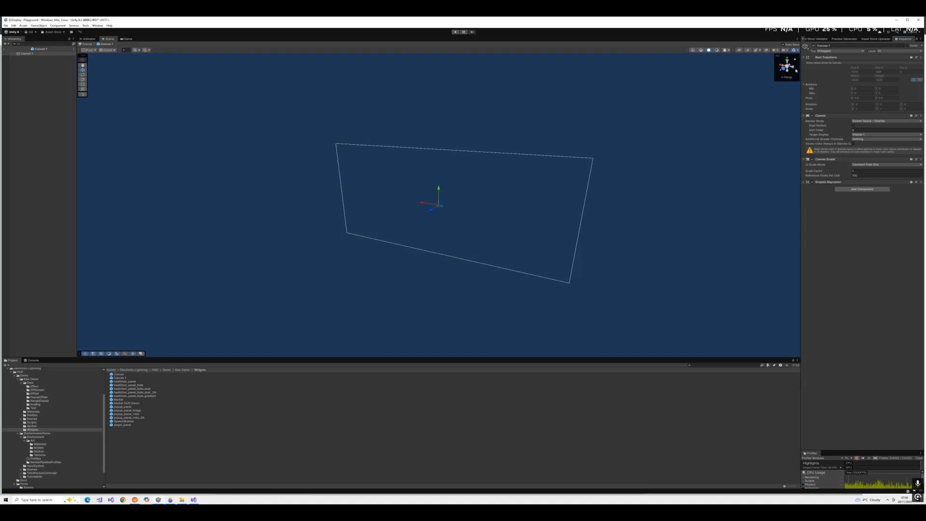
pyautogui.doubleClick(121, 375)
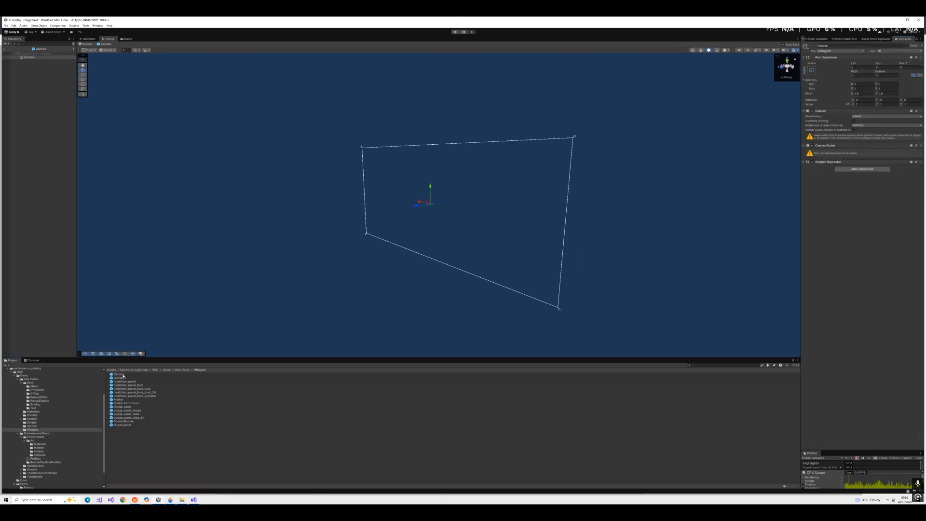
pyautogui.click(41, 54)
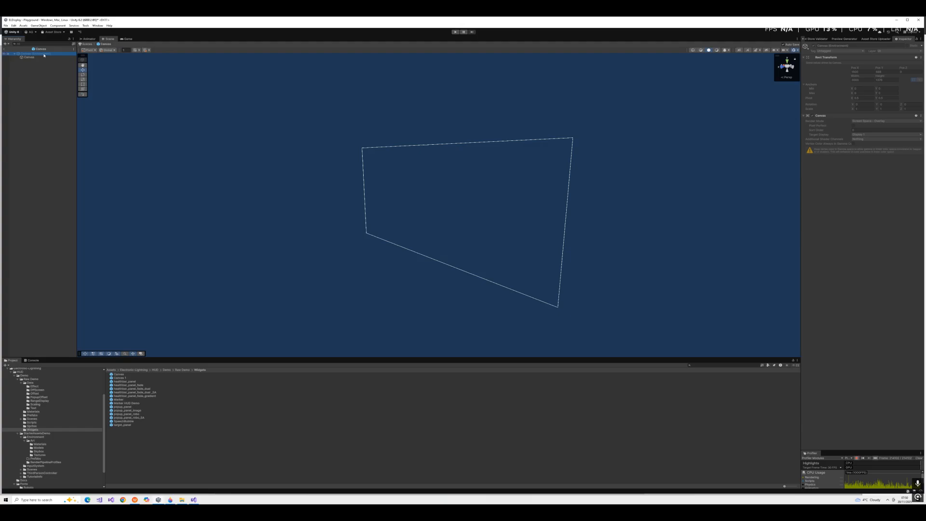
pyautogui.click(41, 57)
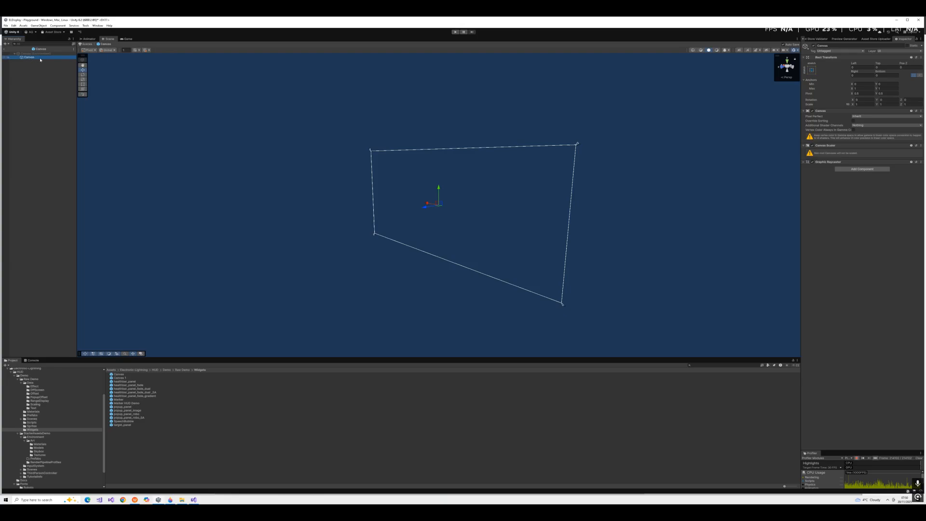
pyautogui.doubleClick(121, 379)
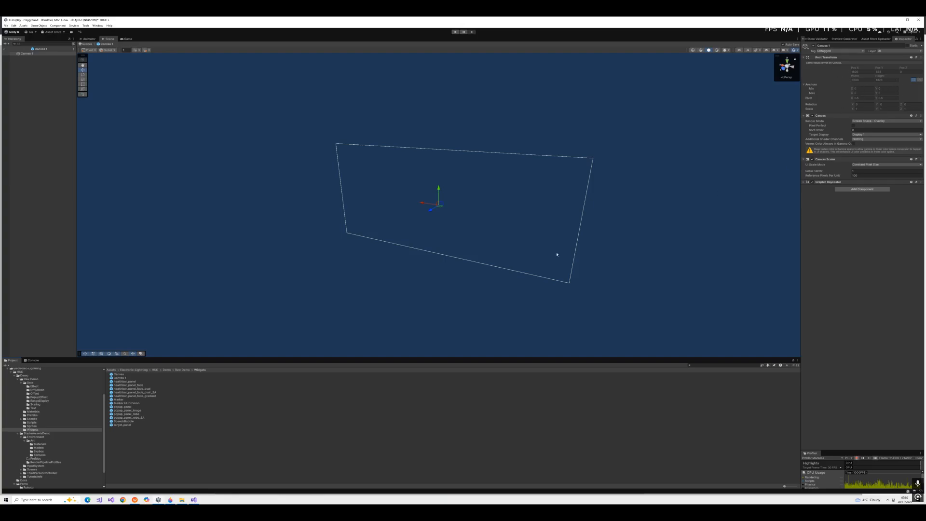
# Delete the Canvas 1 prefab from the Widgets folder
pyautogui.click(120, 378)
pyautogui.rightClick(126, 378)
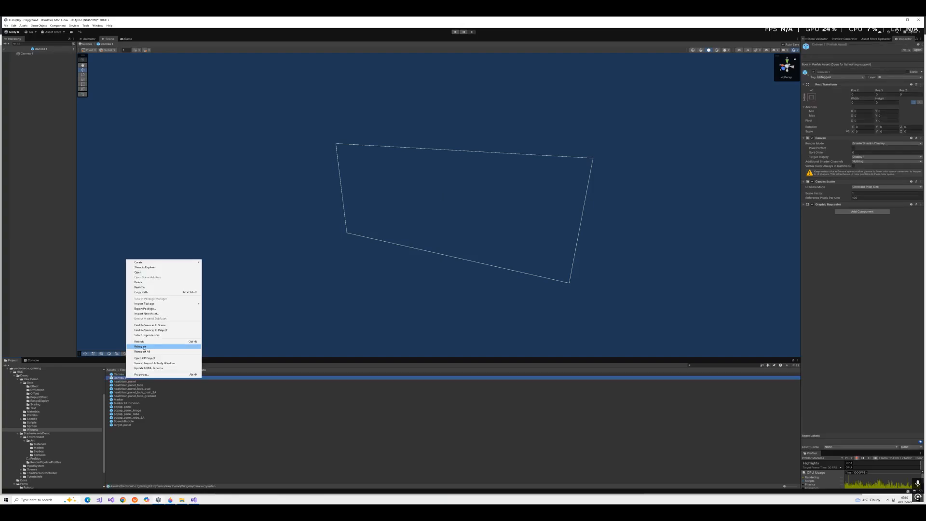
pyautogui.click(148, 283)
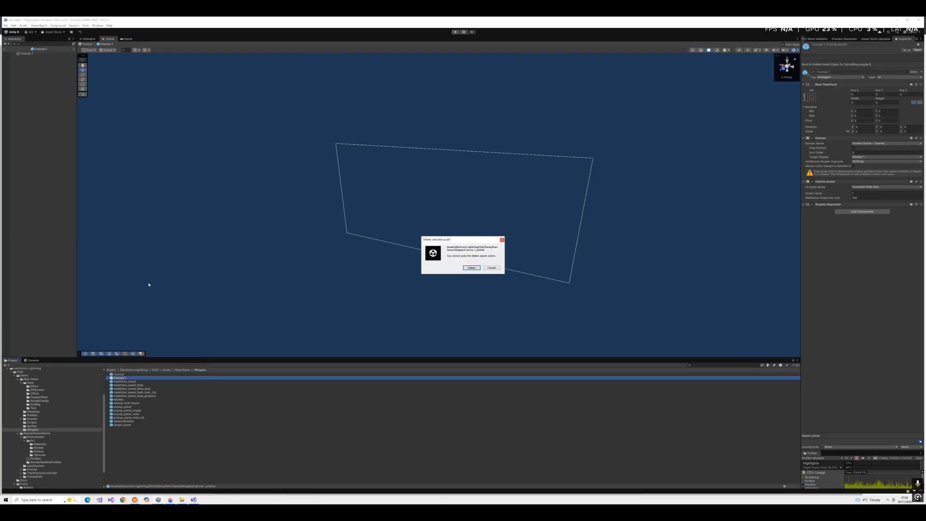
pyautogui.click(472, 267)
# Open the Canvas prefab for editing and add a UI Widget script component to its root canvas
pyautogui.doubleClick(121, 374)
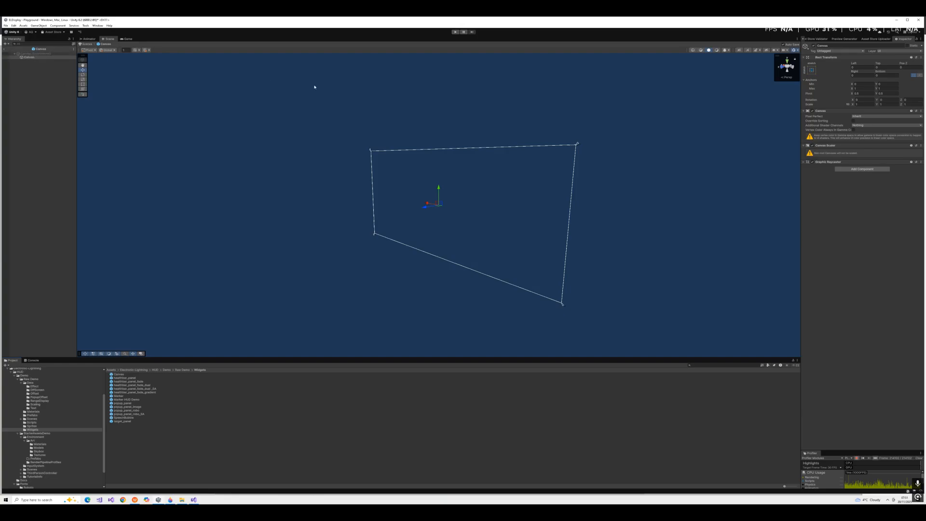
pyautogui.click(862, 169)
pyautogui.click(856, 185)
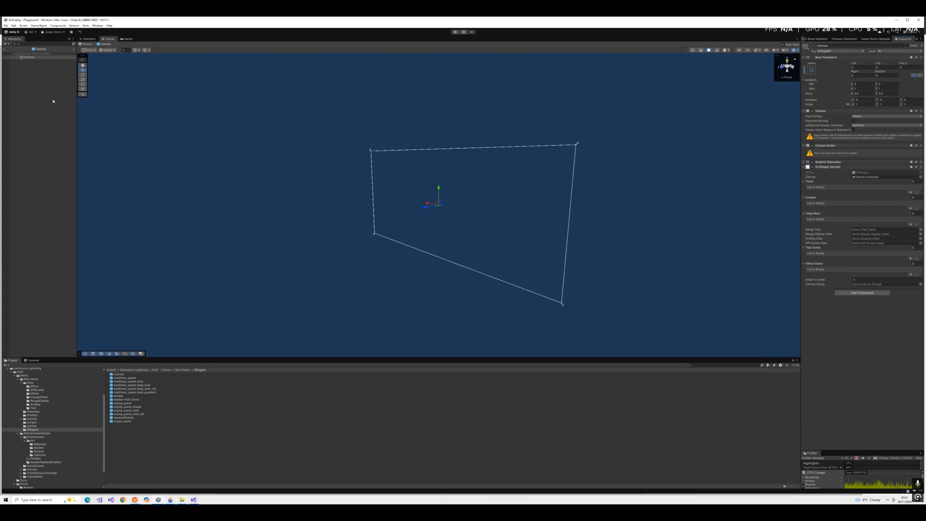
pyautogui.click(867, 176)
# Add a TextMeshPro text object under the prefab's Canvas and set its text to "Star"
pyautogui.rightClick(28, 54)
pyautogui.rightClick(23, 57)
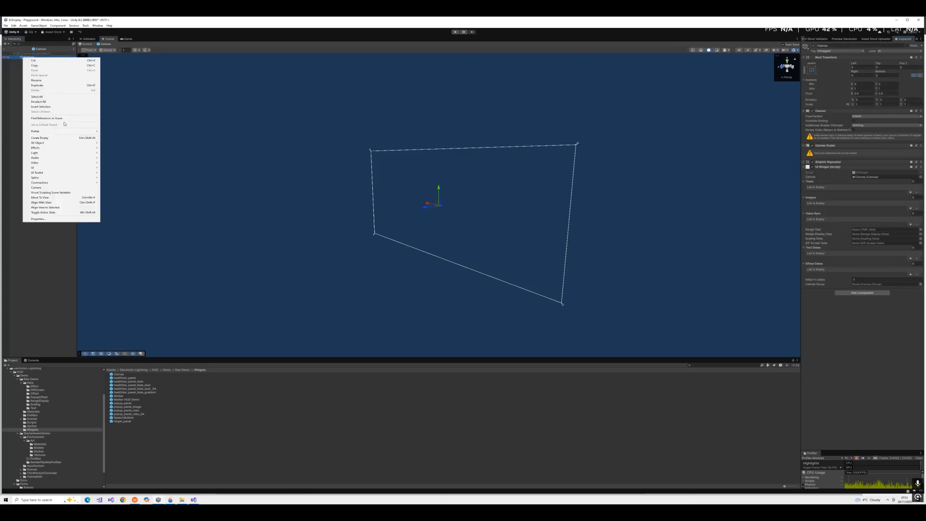
pyautogui.moveTo(75, 170)
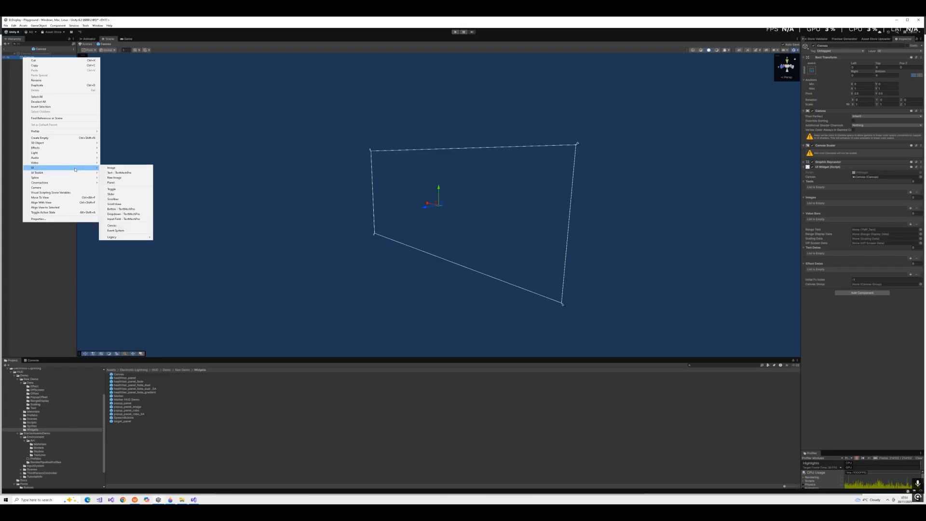
pyautogui.click(129, 175)
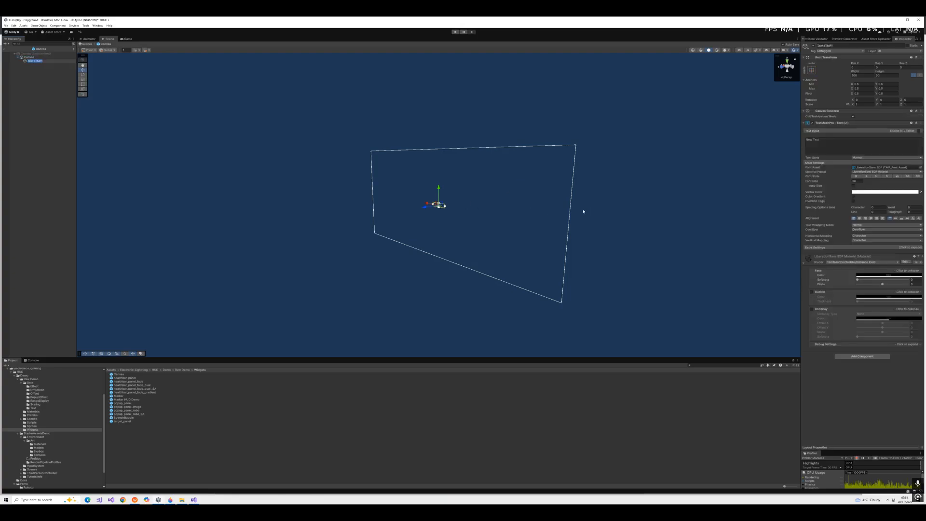
pyautogui.write('w')
pyautogui.moveTo(573, 215); pyautogui.dragTo(366, 201, button='right')
pyautogui.click(826, 141)
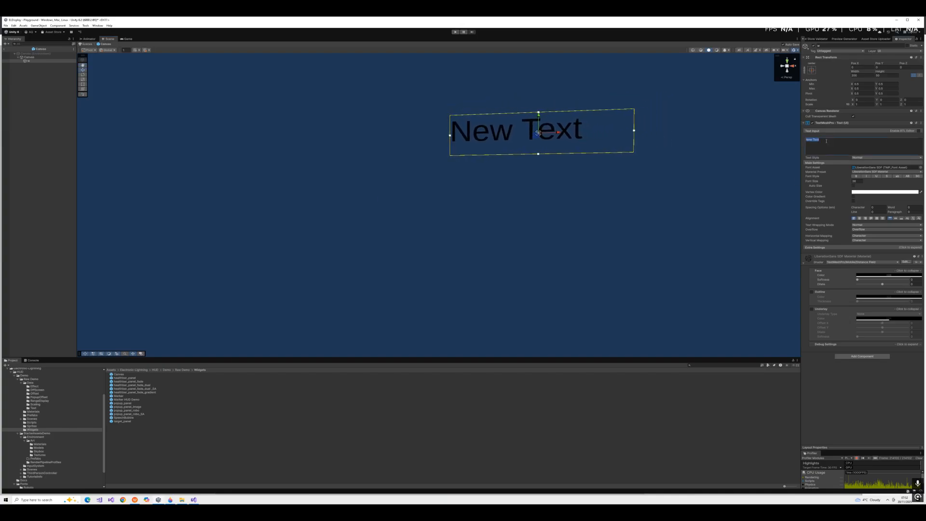
pyautogui.write('Star')
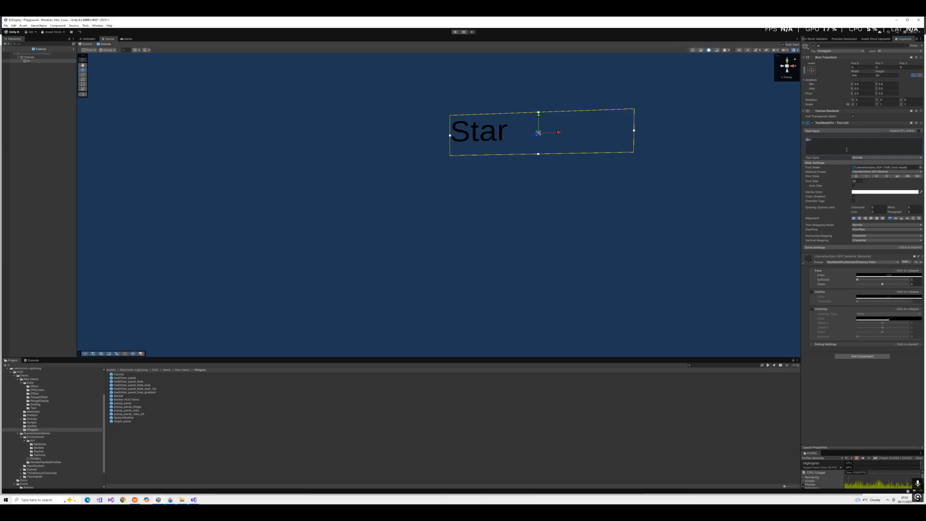
# Make the Star text bold and assign it the Roboto_Condensed-Regular SDF font asset
pyautogui.click(858, 177)
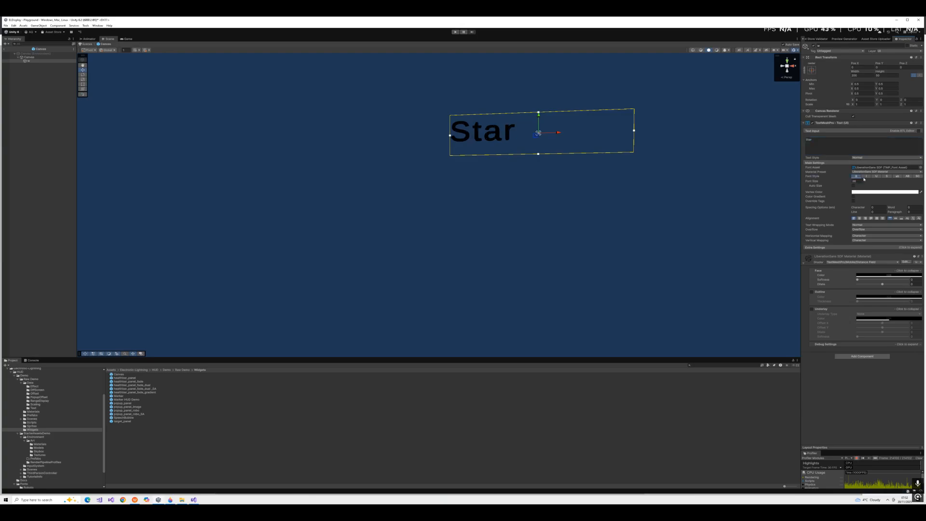
pyautogui.click(921, 168)
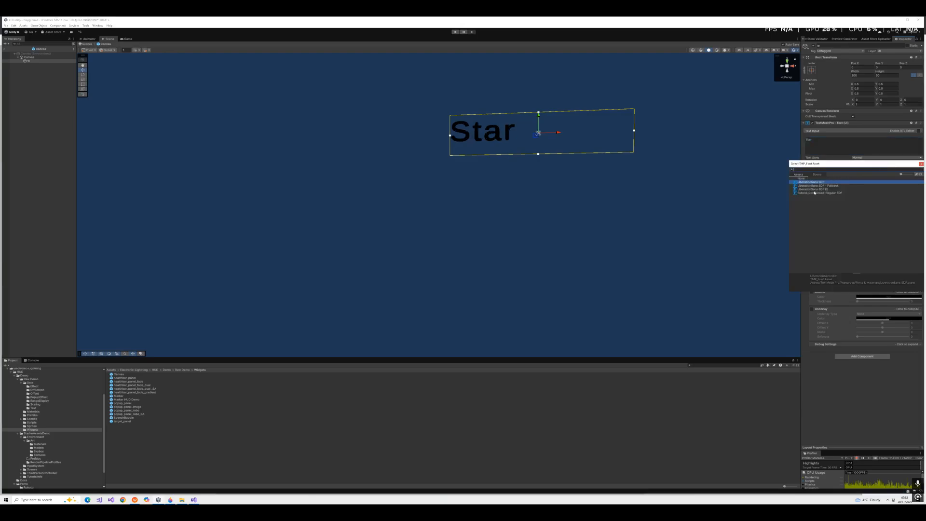
pyautogui.doubleClick(815, 192)
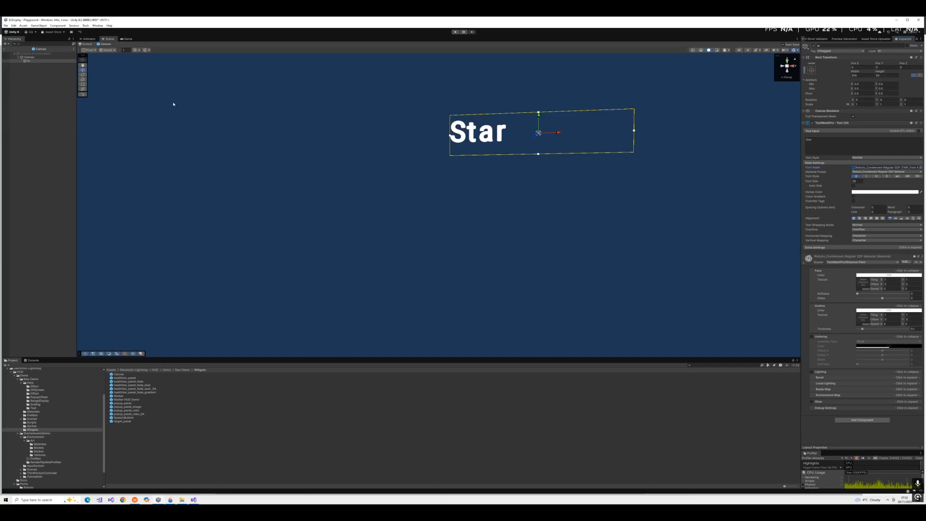
# Add a UI Image under the prefab's Canvas
pyautogui.rightClick(36, 57)
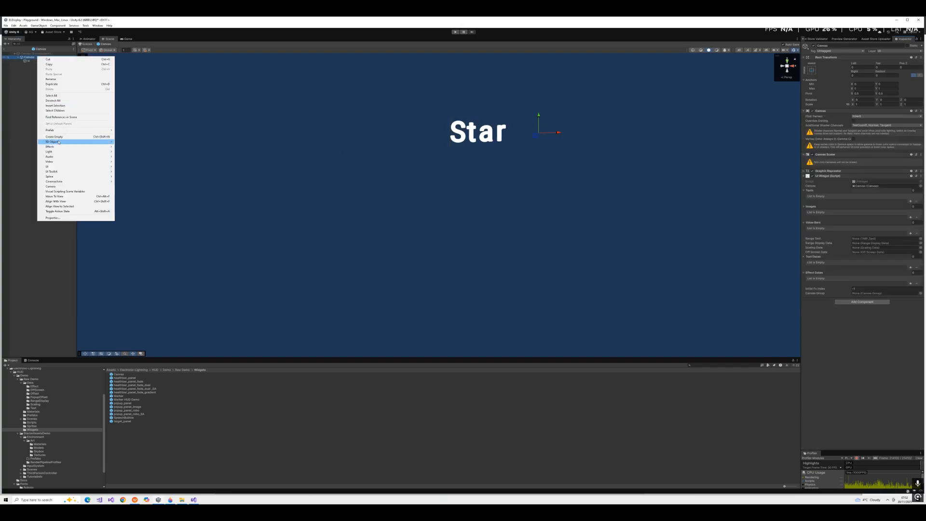
pyautogui.moveTo(96, 167)
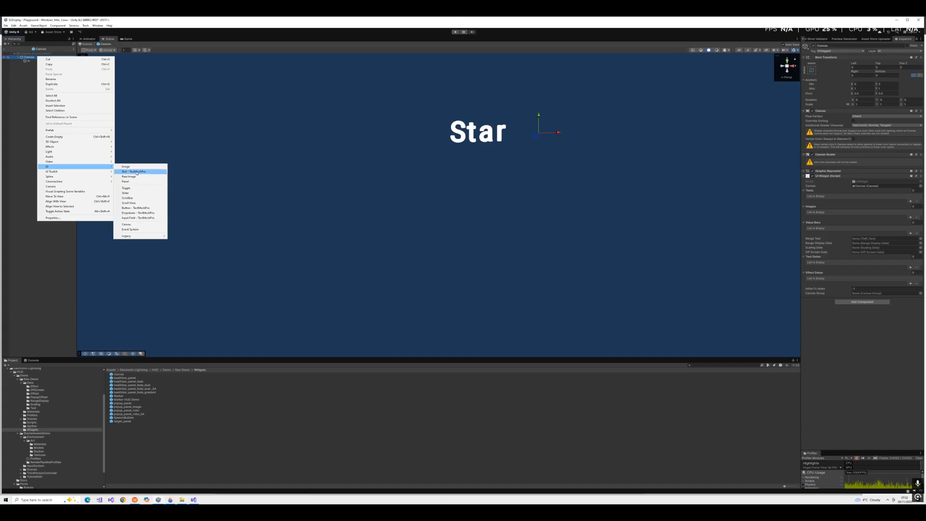
pyautogui.click(136, 167)
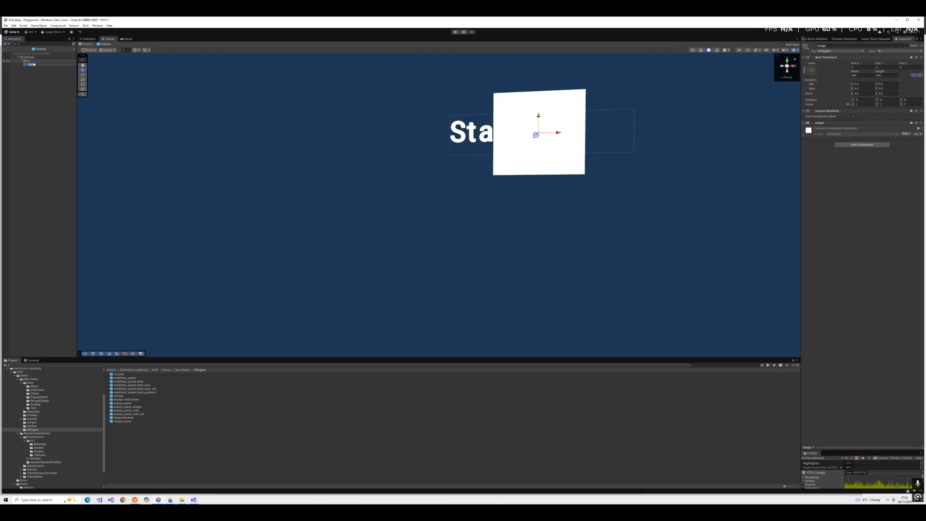
# Move the Star text up above the image and center it horizontally in its box
pyautogui.click(29, 61)
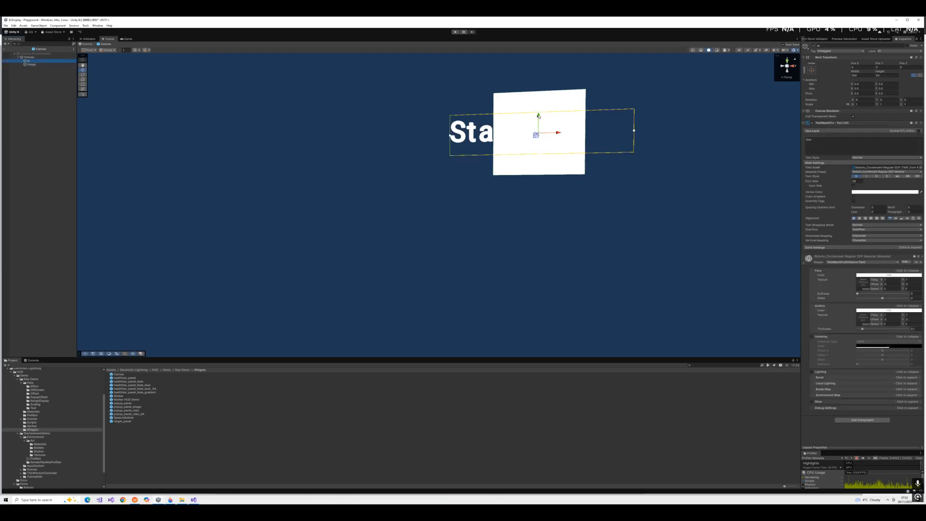
pyautogui.moveTo(539, 116); pyautogui.dragTo(558, 76)
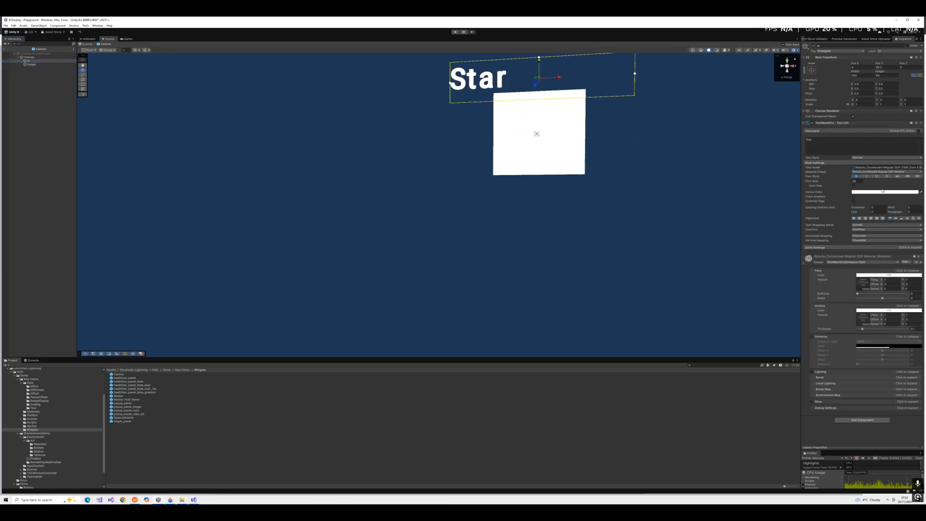
pyautogui.click(860, 218)
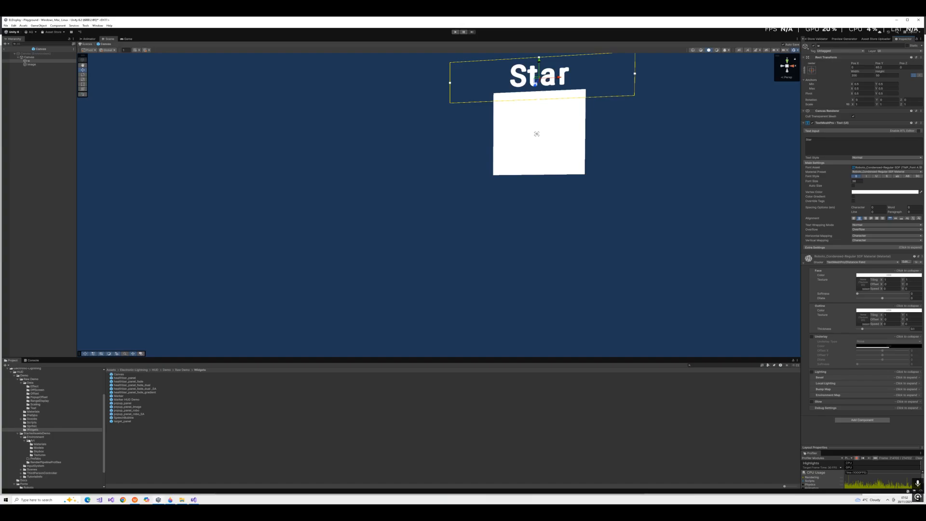
# Open the Sprites folder and view the star_shape image in Paint 3D
pyautogui.scroll(-2, 39, 446)
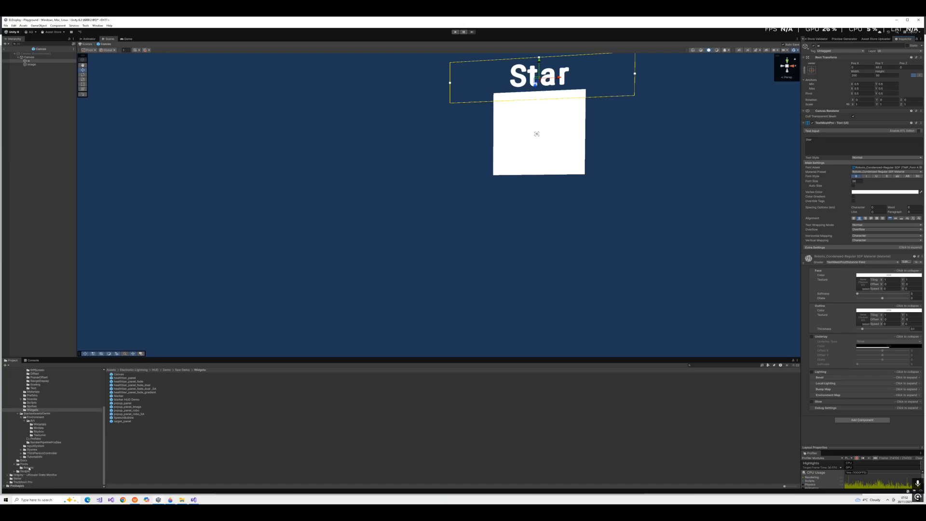
pyautogui.click(32, 406)
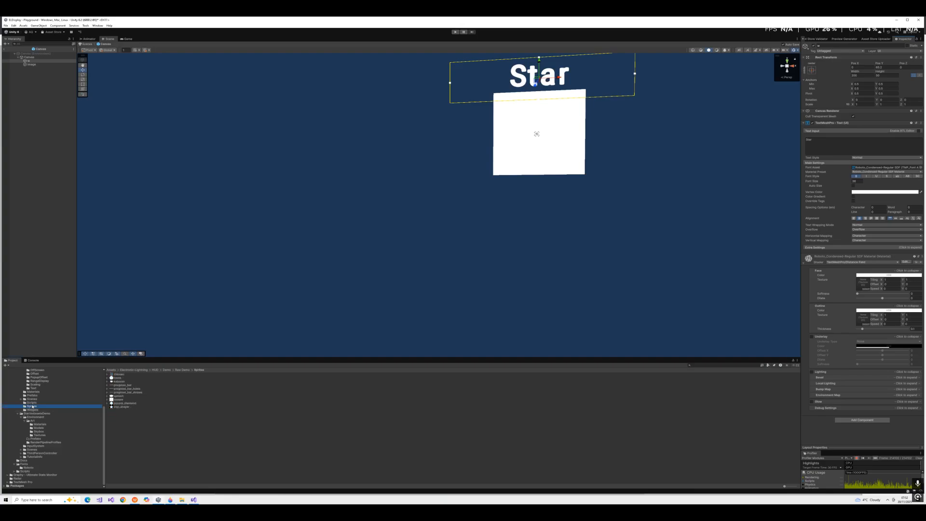
pyautogui.click(171, 500)
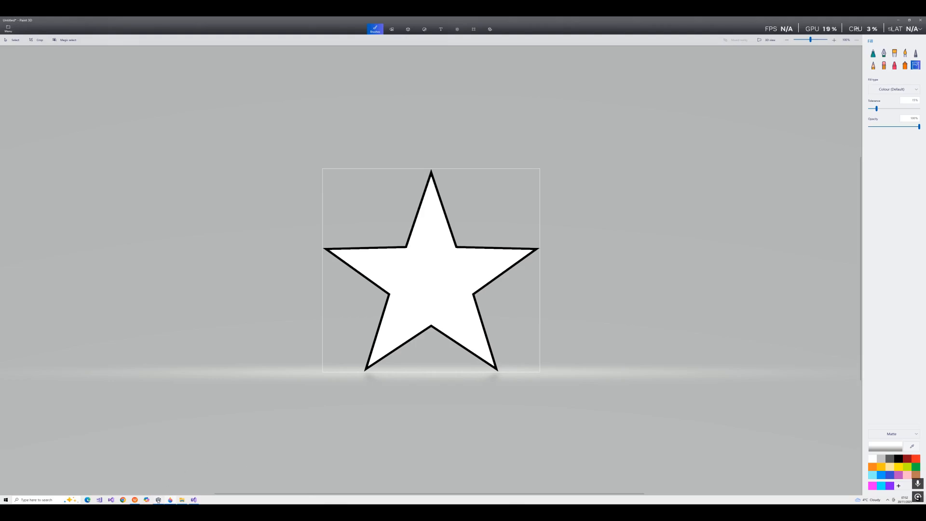
pyautogui.moveTo(158, 500)
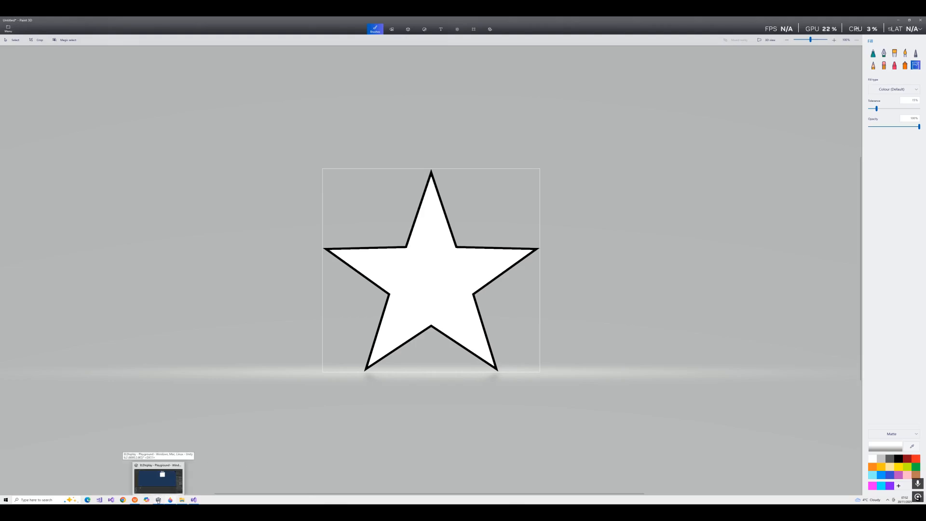
pyautogui.click(159, 499)
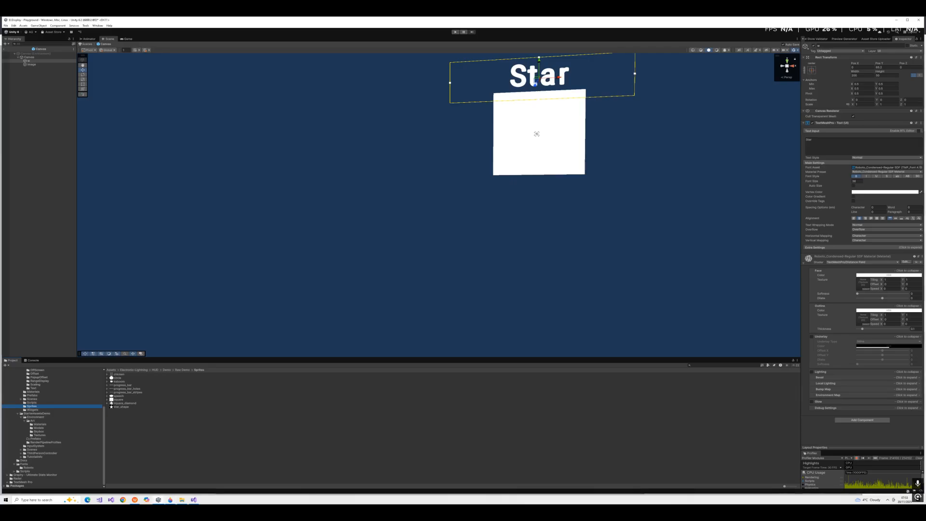
pyautogui.doubleClick(114, 407)
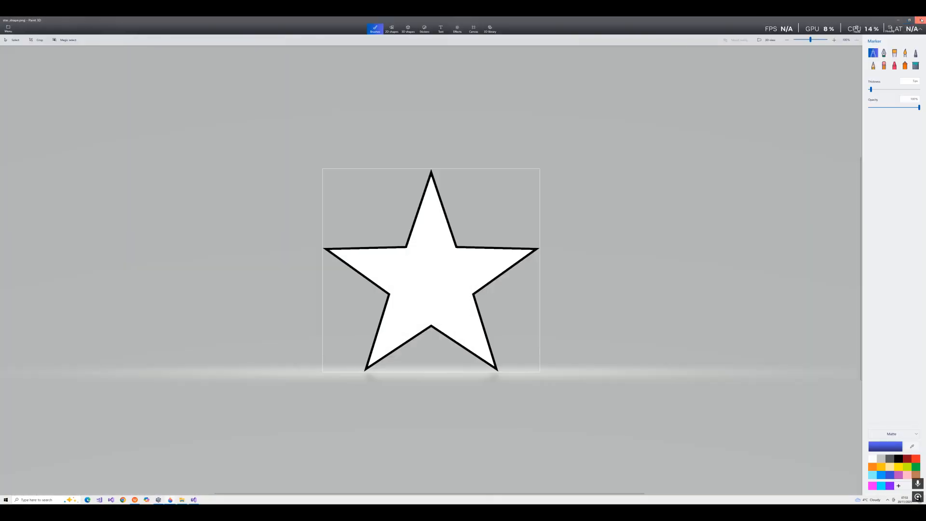
pyautogui.click(922, 21)
# Set star_shape's texture type to Sprite (2D and UI) with Single sprite mode and apply the import settings
pyautogui.click(869, 59)
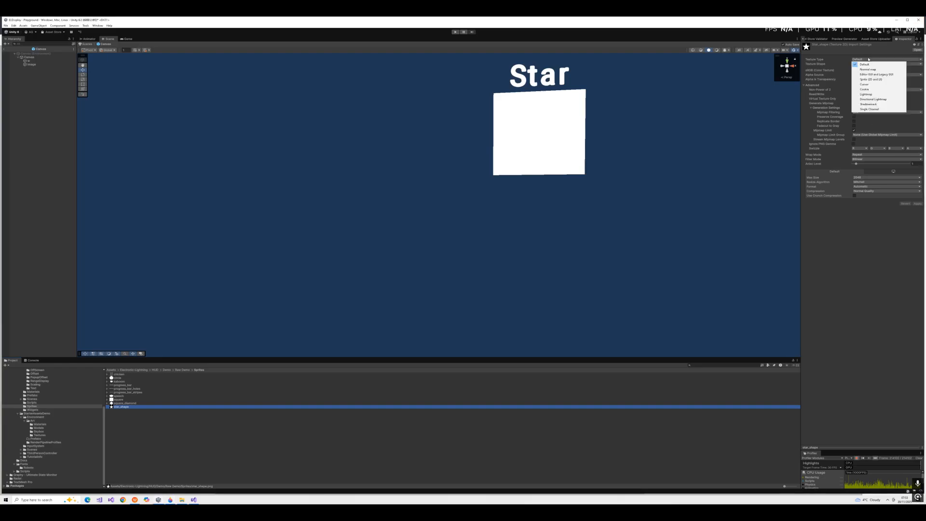
pyautogui.click(872, 79)
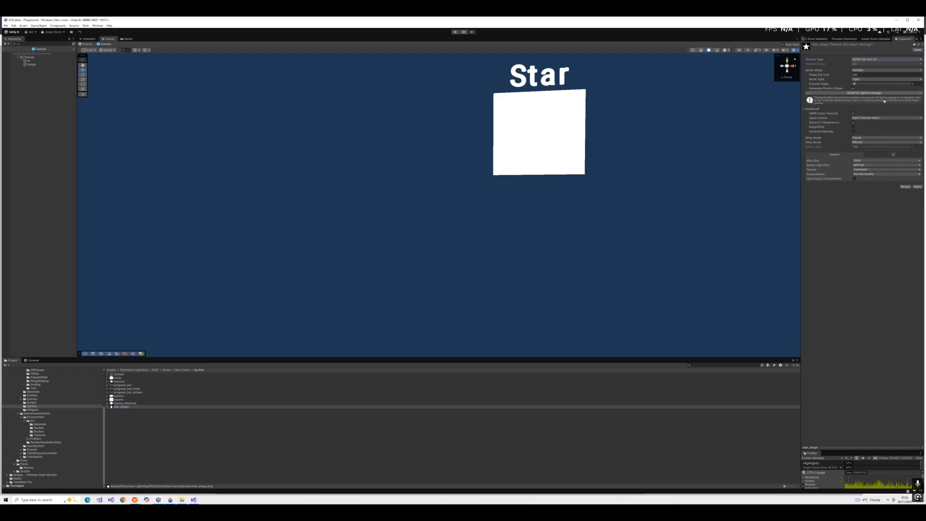
pyautogui.click(867, 70)
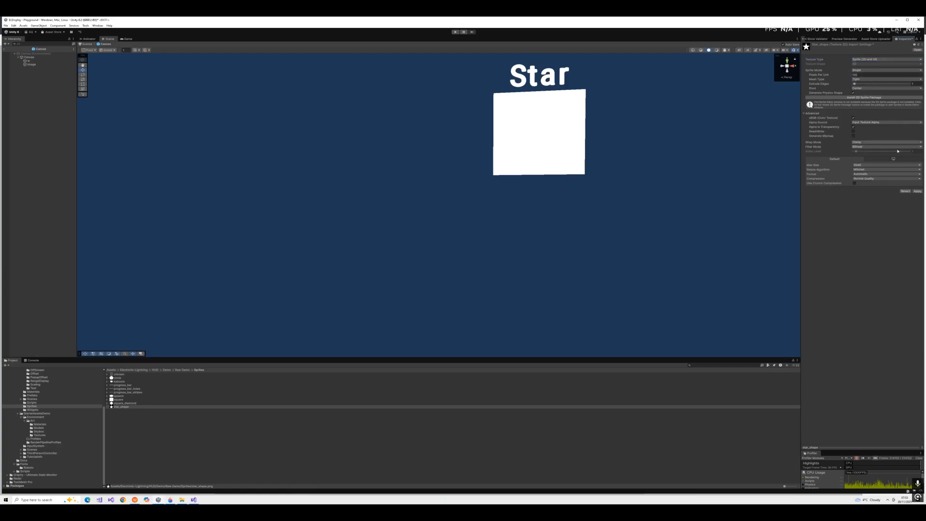
pyautogui.click(917, 192)
# Assign the star_shape sprite as the Source Image of the prefab's Image object
pyautogui.doubleClick(44, 65)
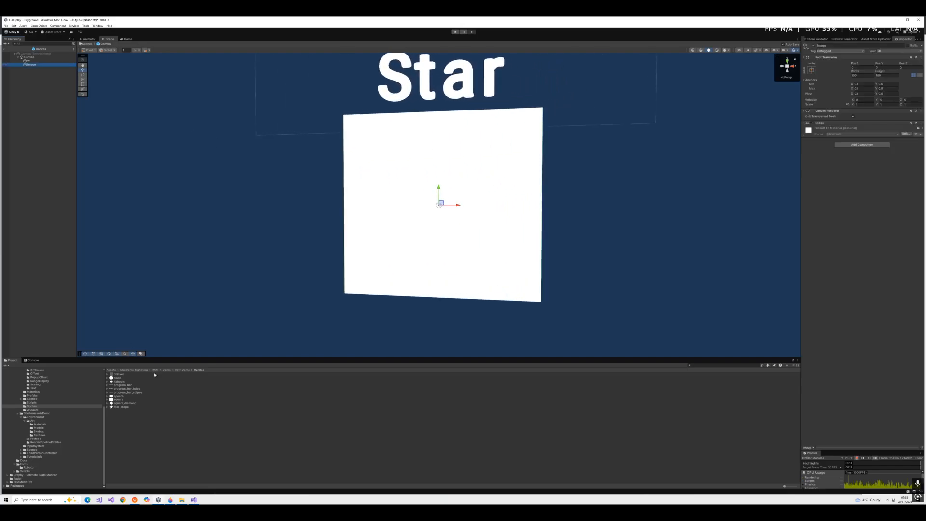
pyautogui.click(116, 408)
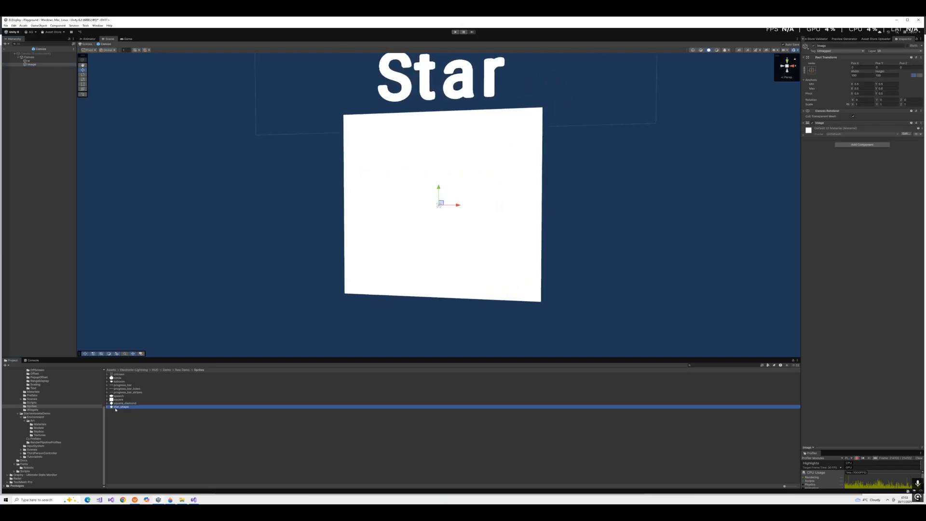
pyautogui.hotkey('ctrl', 'z')
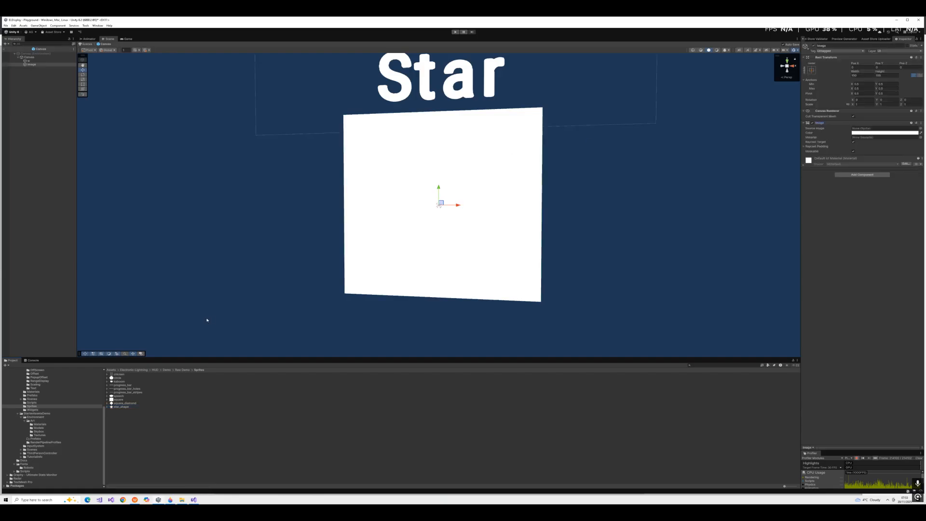
pyautogui.moveTo(116, 407); pyautogui.dragTo(869, 129)
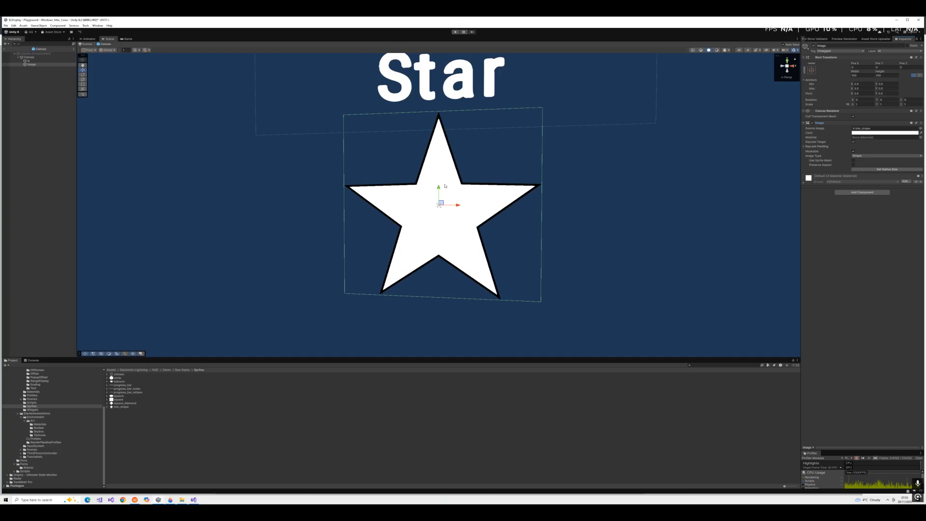
pyautogui.scroll(-3, 491, 244)
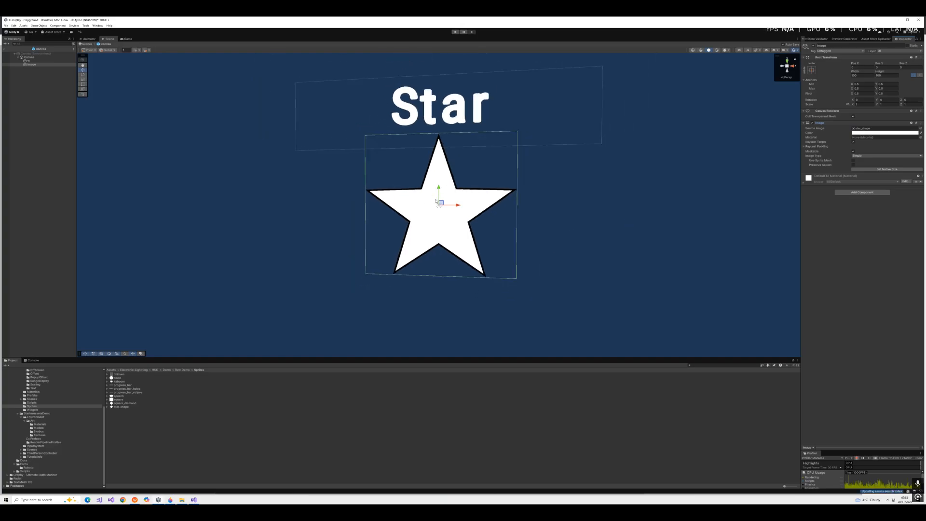
# Leave prefab editing and delete the Canvas prefab instance from the Playground scene
pyautogui.click(29, 57)
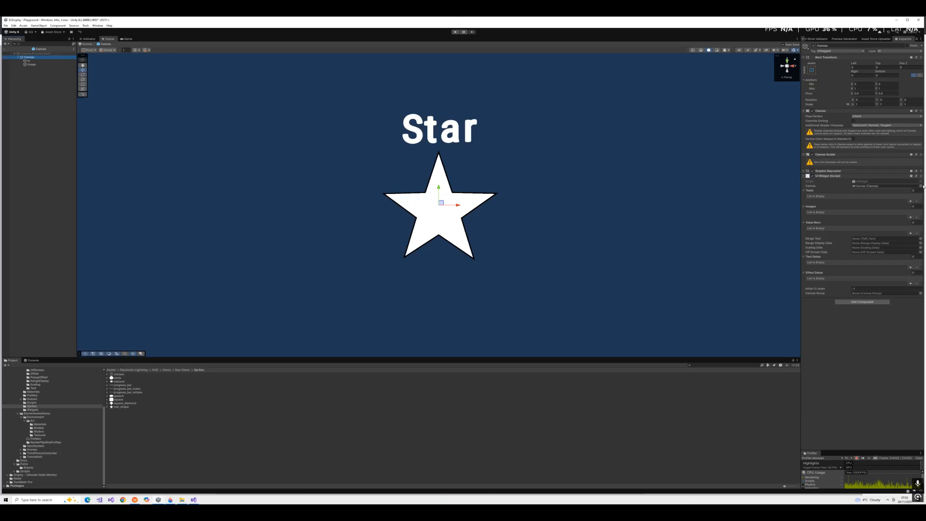
pyautogui.click(5, 51)
pyautogui.click(24, 91)
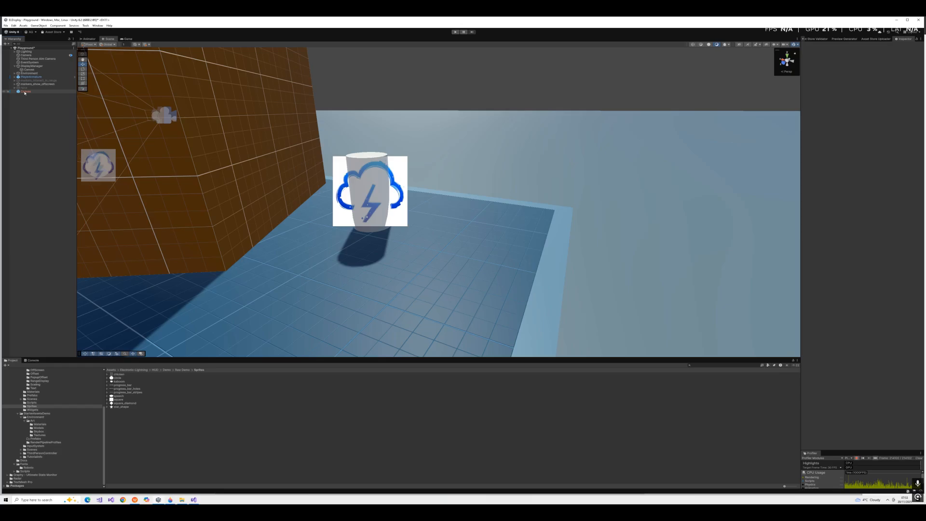
pyautogui.rightClick(24, 92)
pyautogui.click(33, 124)
# Check the target entry in DisplayManager's Widget Prefabs list and open the Widgets folder
pyautogui.click(33, 65)
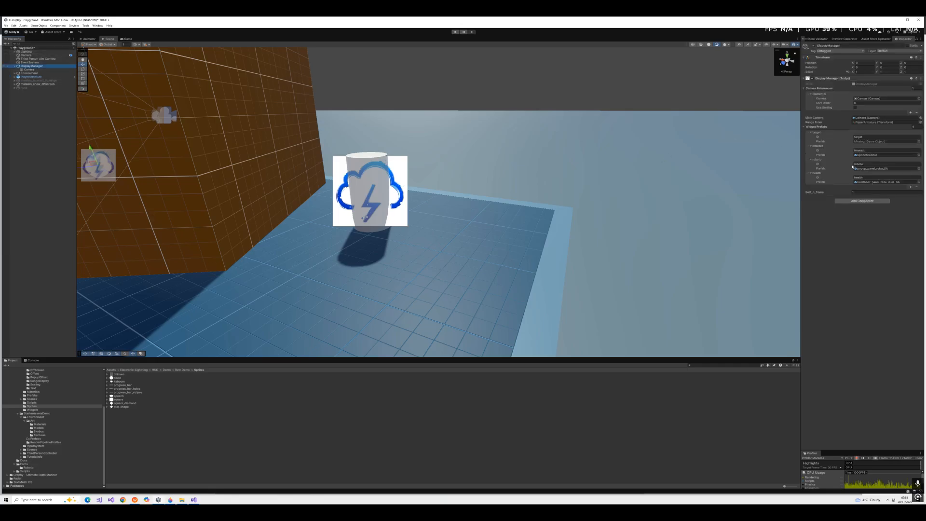
pyautogui.click(875, 142)
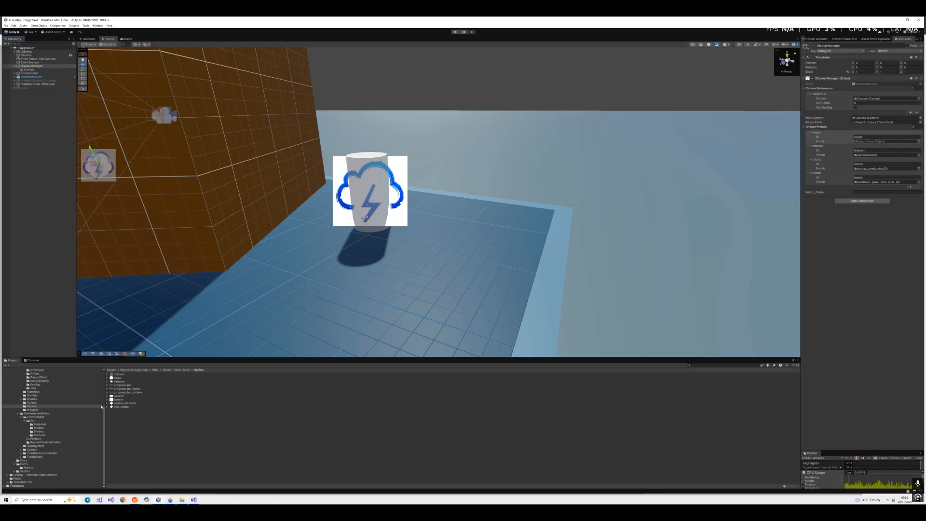
pyautogui.click(33, 410)
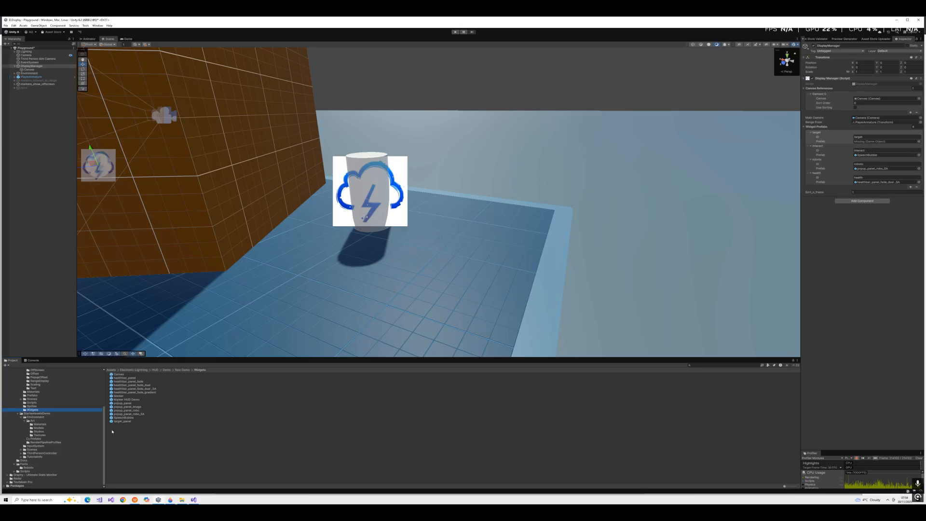
# Rename the Canvas prefab in the Widgets folder to "Star"
pyautogui.doubleClick(119, 374)
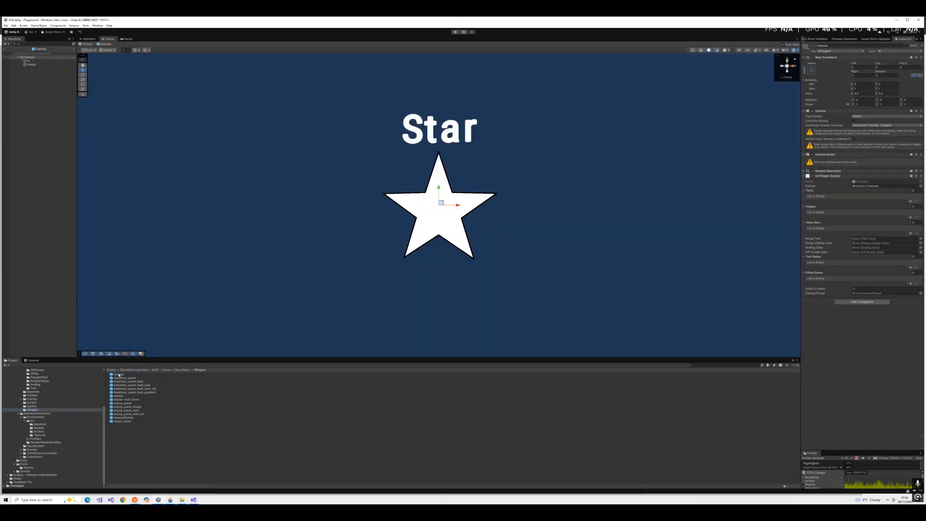
pyautogui.rightClick(119, 374)
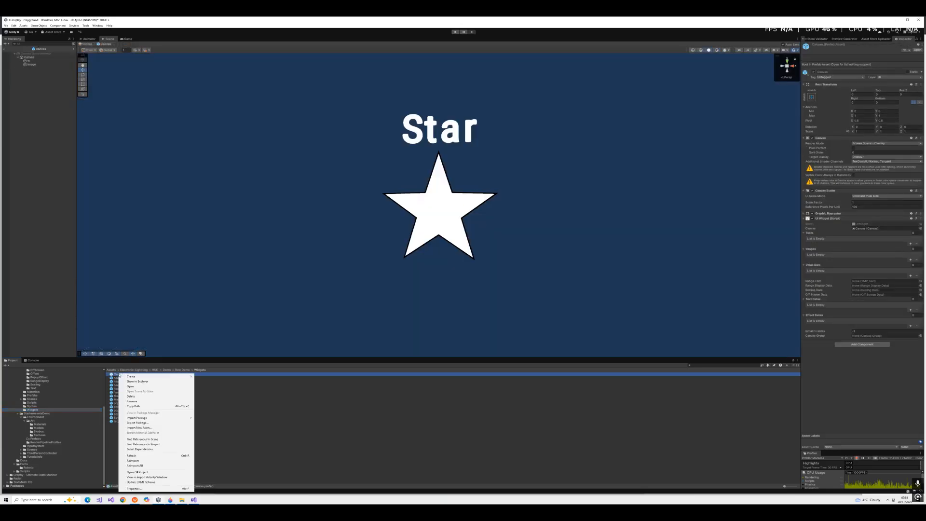
pyautogui.click(136, 402)
pyautogui.press('s')
pyautogui.press('t')
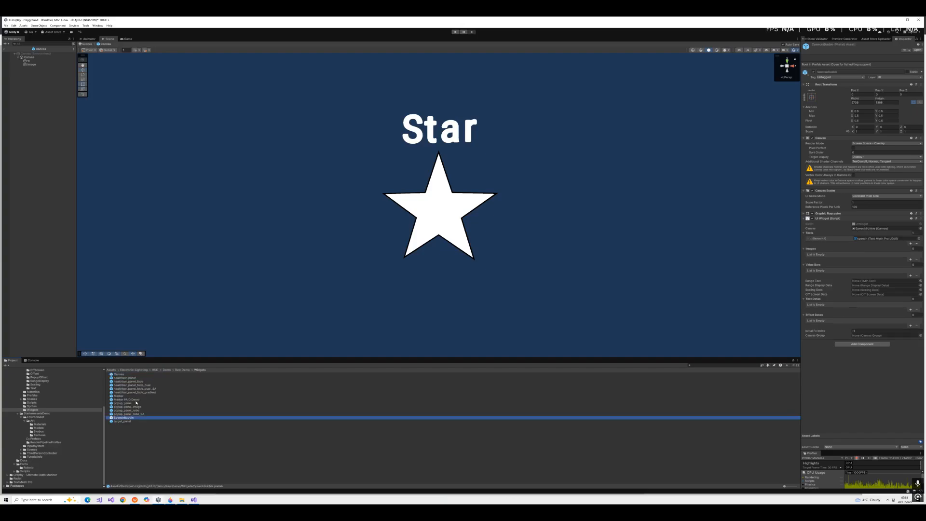
pyautogui.click(128, 375)
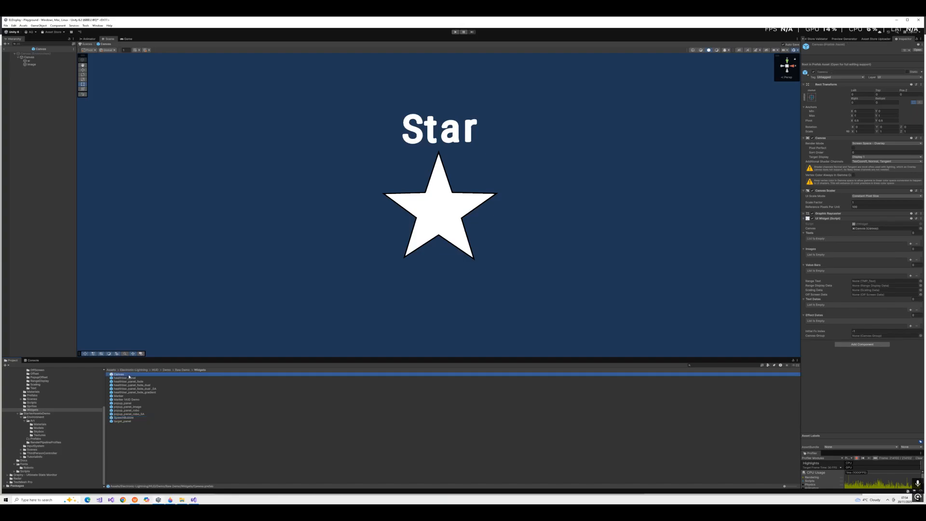
pyautogui.rightClick(129, 375)
pyautogui.click(150, 406)
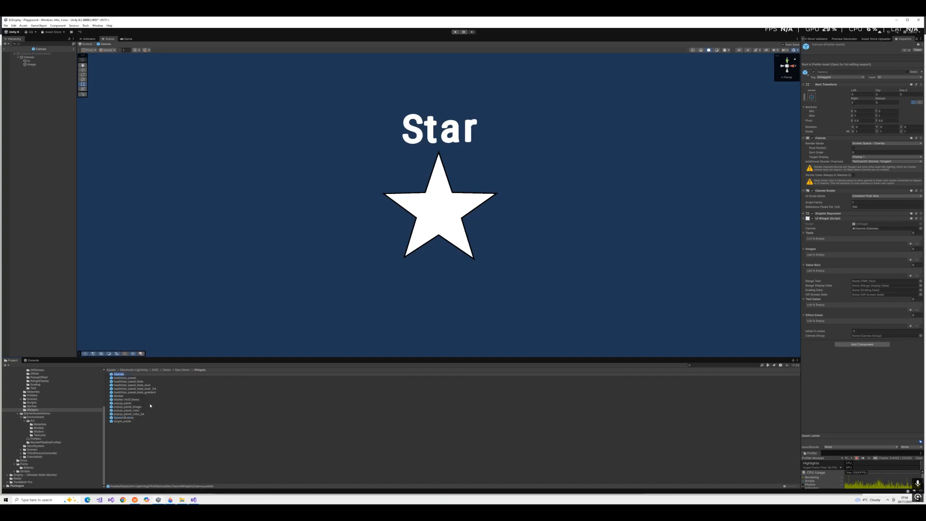
pyautogui.write('Star')
pyautogui.press('Return')
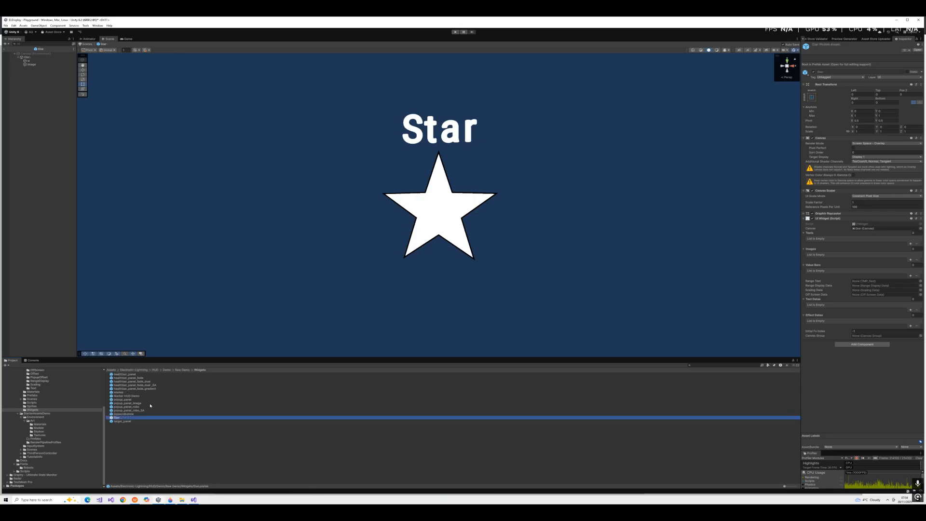
# Return to the Playground scene and assign the Star prefab to the target entry of DisplayManager's Widget Prefabs
pyautogui.click(5, 49)
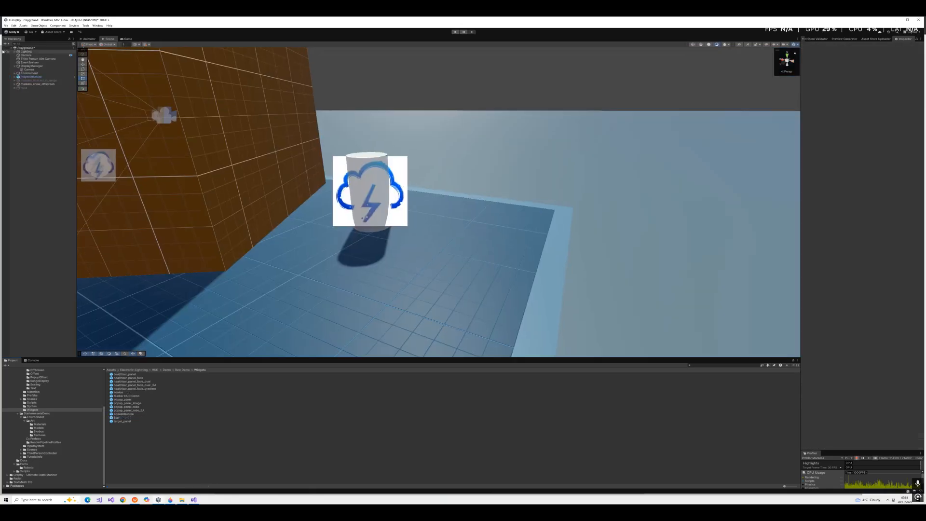
pyautogui.click(30, 66)
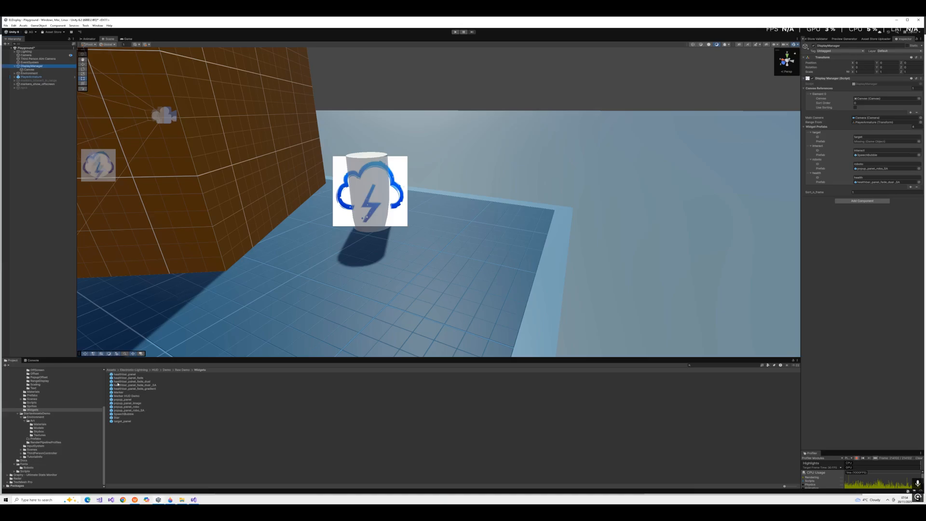
pyautogui.moveTo(116, 421); pyautogui.dragTo(867, 143)
# Test the Star widgets in Play mode by running the character around the playground, and stop the game
pyautogui.click(454, 32)
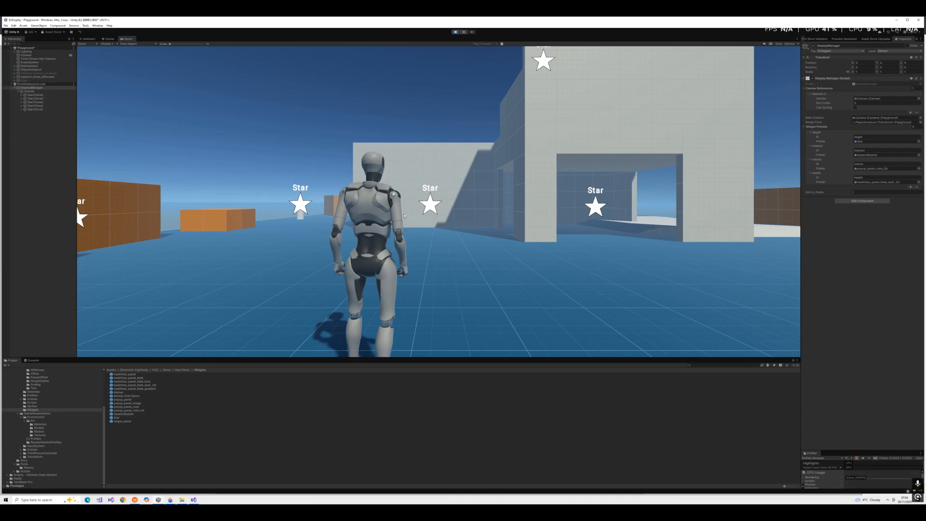
pyautogui.press('w')
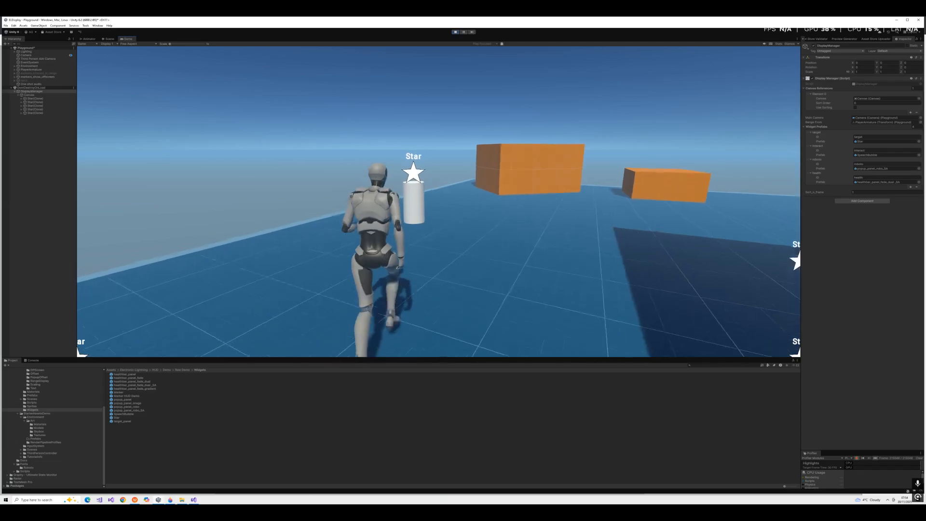
pyautogui.press('d')
pyautogui.press('w')
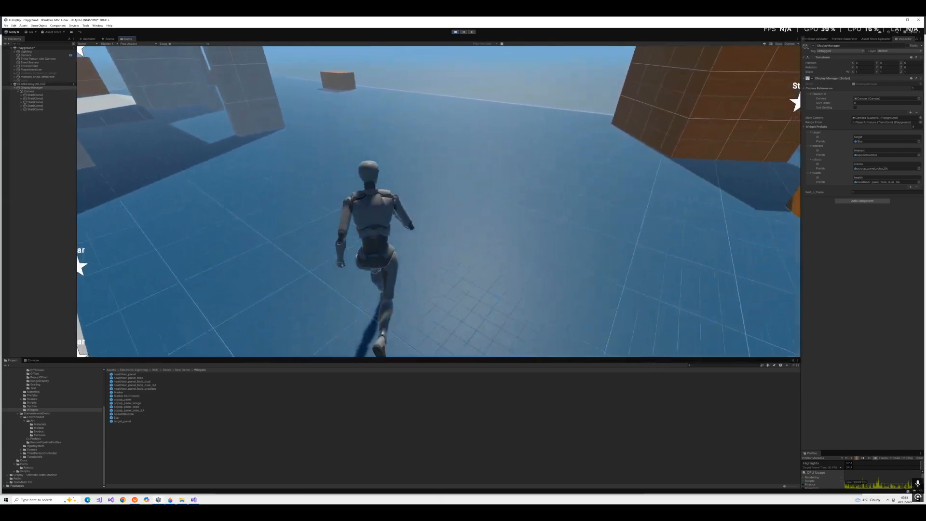
pyautogui.press('d')
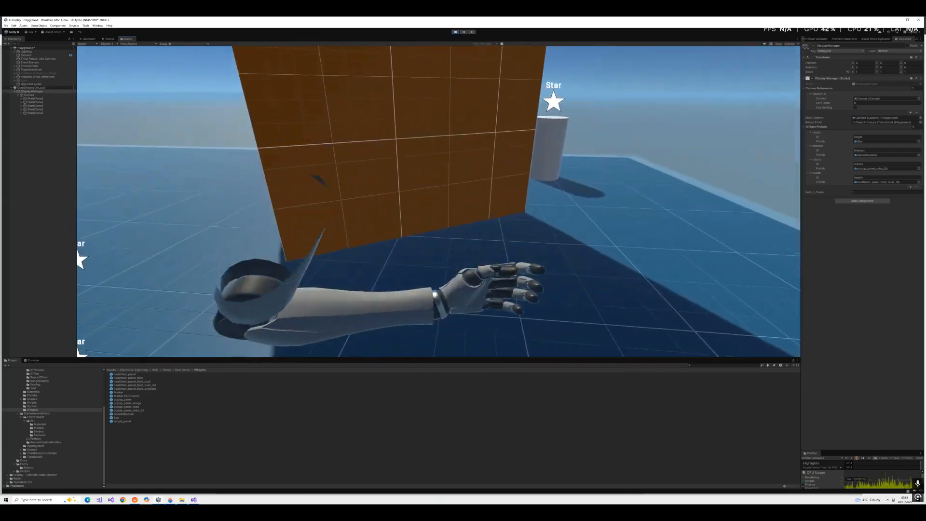
pyautogui.press('w')
pyautogui.press('s')
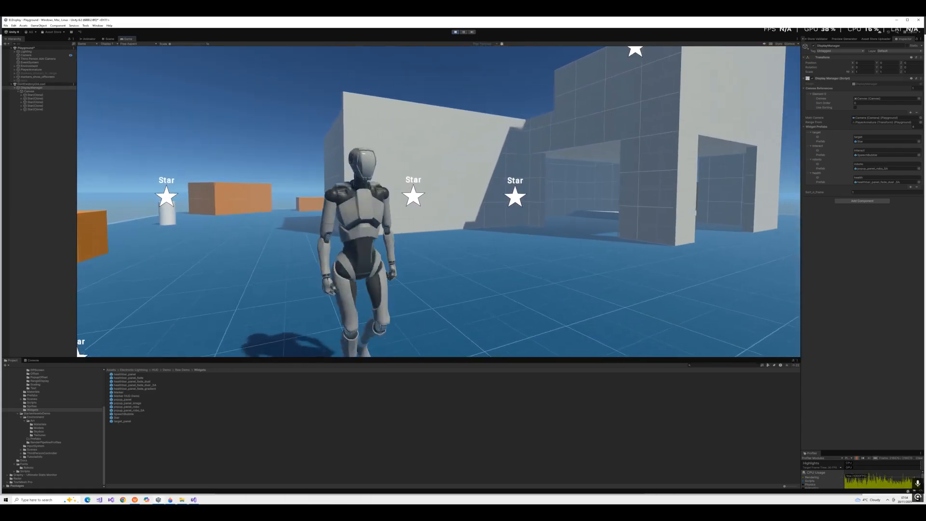
pyautogui.press('Escape')
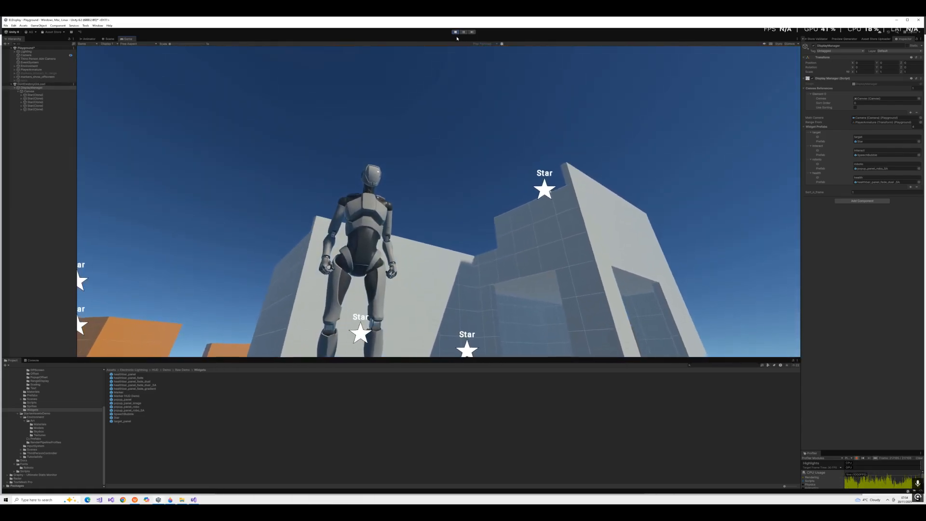
pyautogui.click(456, 32)
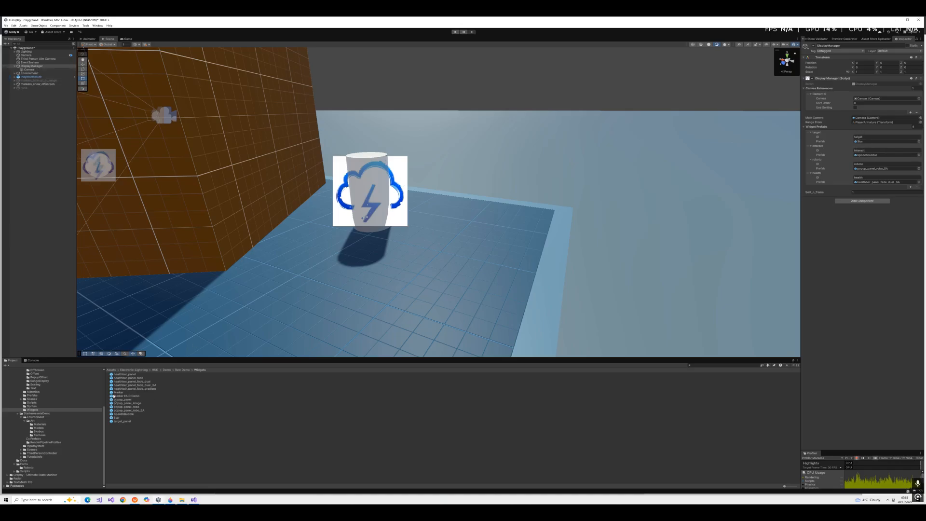
# Assign the Marker prefab to DisplayManager's target widget entry and start Play mode
pyautogui.moveTo(115, 393)
pyautogui.mouseDown()
pyautogui.moveTo(867, 157)
pyautogui.moveTo(872, 145)
pyautogui.mouseUp()
pyautogui.click(456, 32)
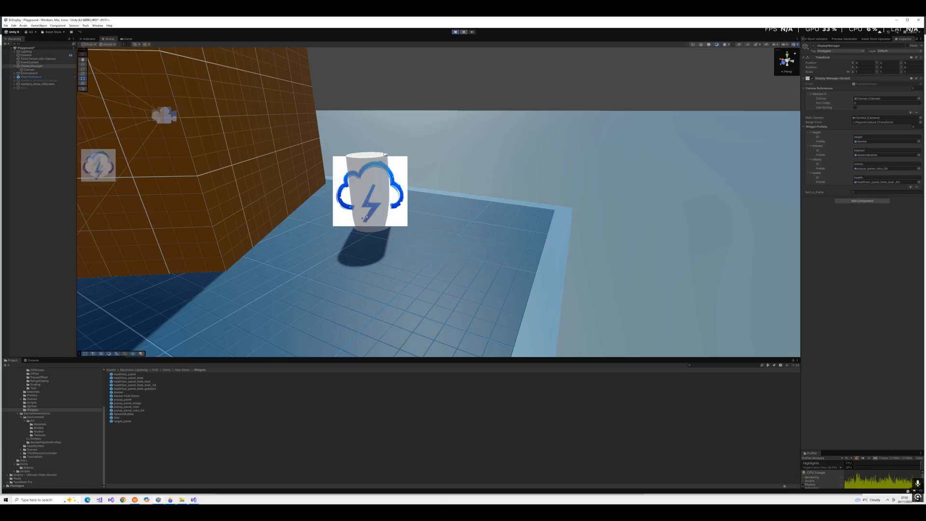
# Run the character around the playground to check the Marker widgets, and stop the game
pyautogui.press('w')
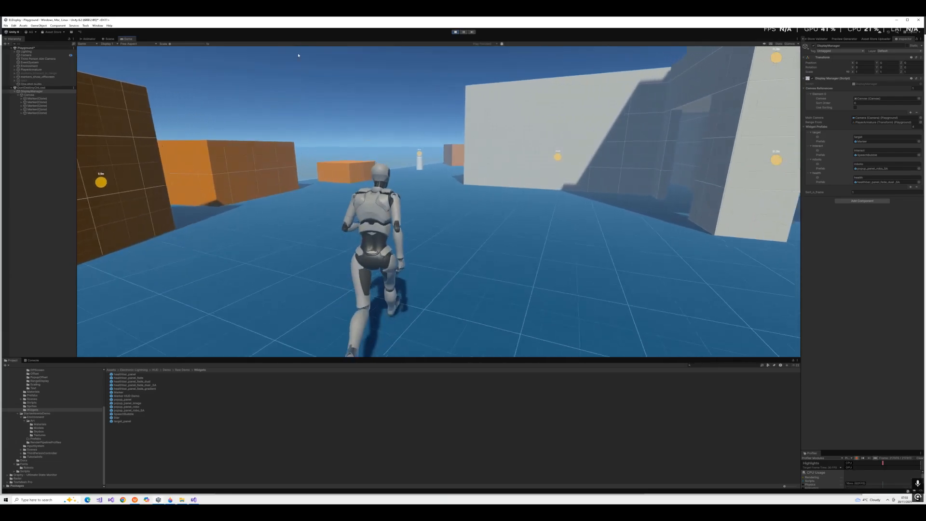
pyautogui.hotkey('shift', 'w')
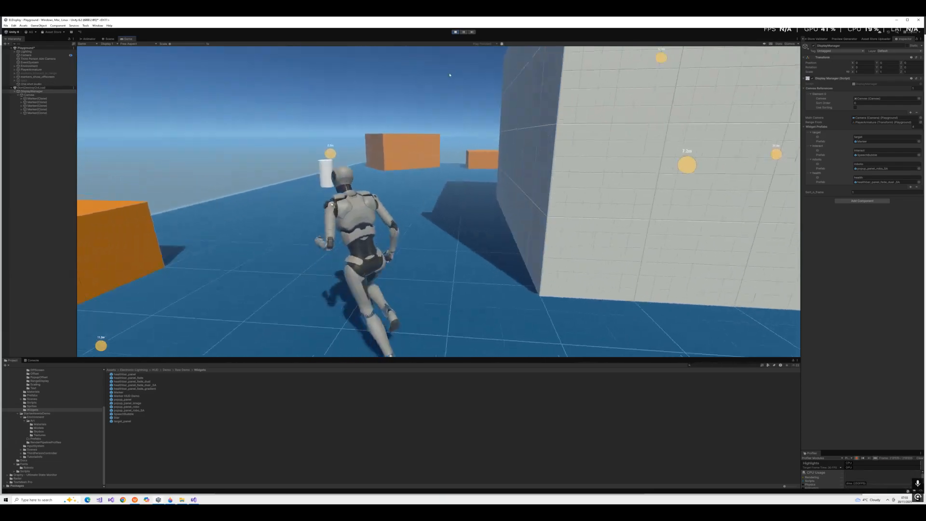
pyautogui.press('d')
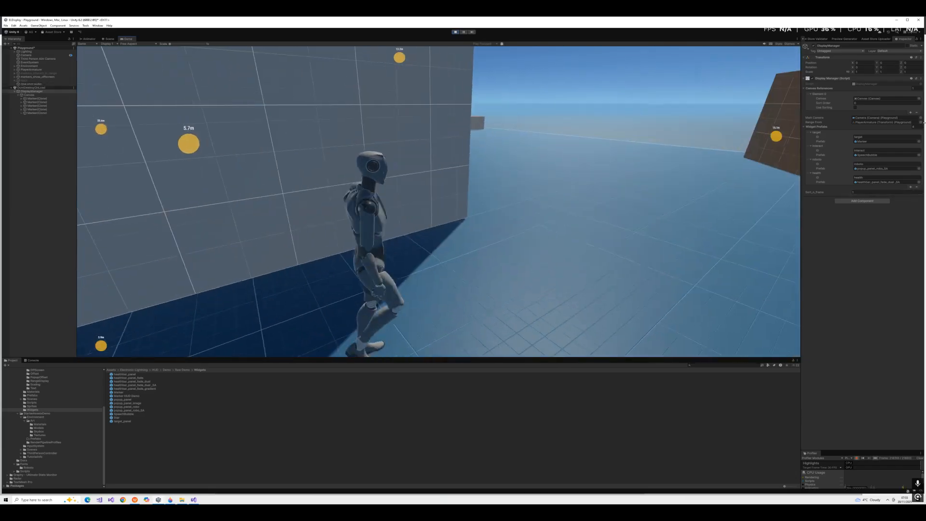
pyautogui.hotkey('shift', 'w')
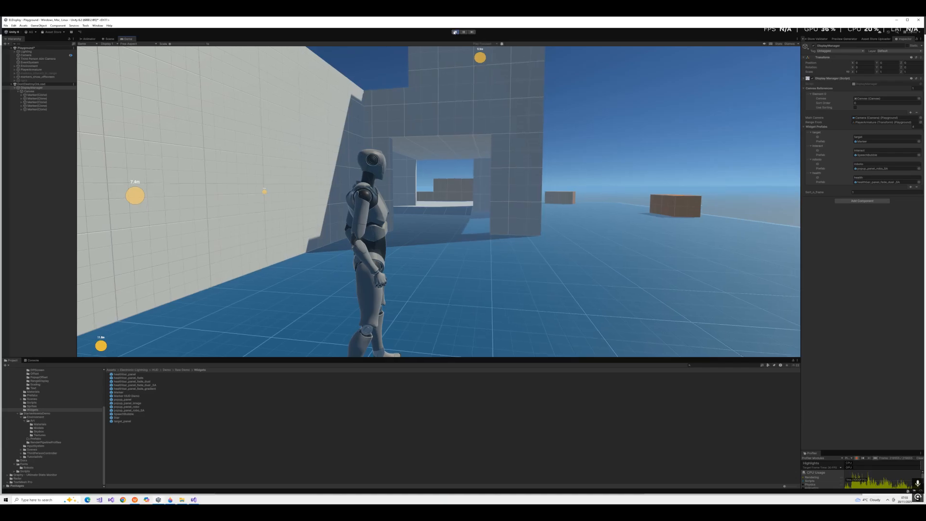
pyautogui.click(456, 32)
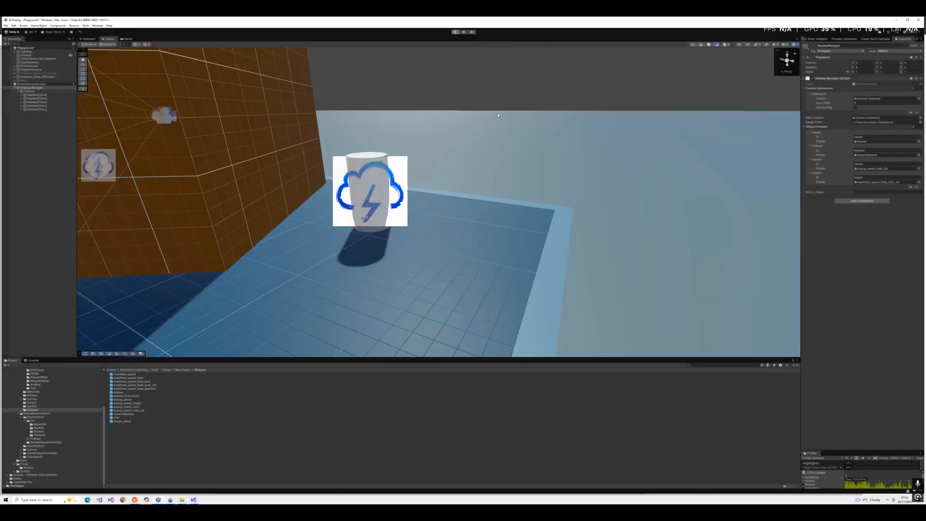
# Open the Star prefab, add a TextMeshPro text under the Star root, and fit it centred inside the star image
pyautogui.doubleClick(120, 418)
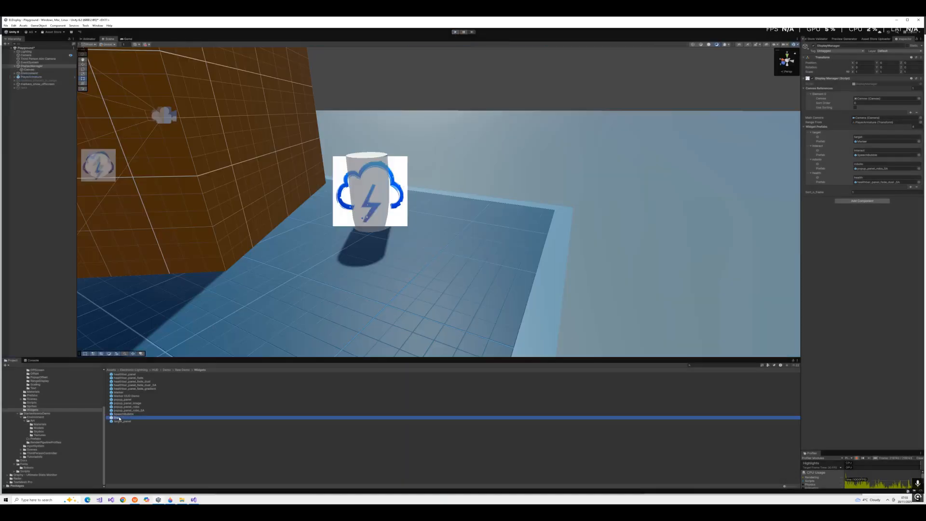
pyautogui.click(27, 60)
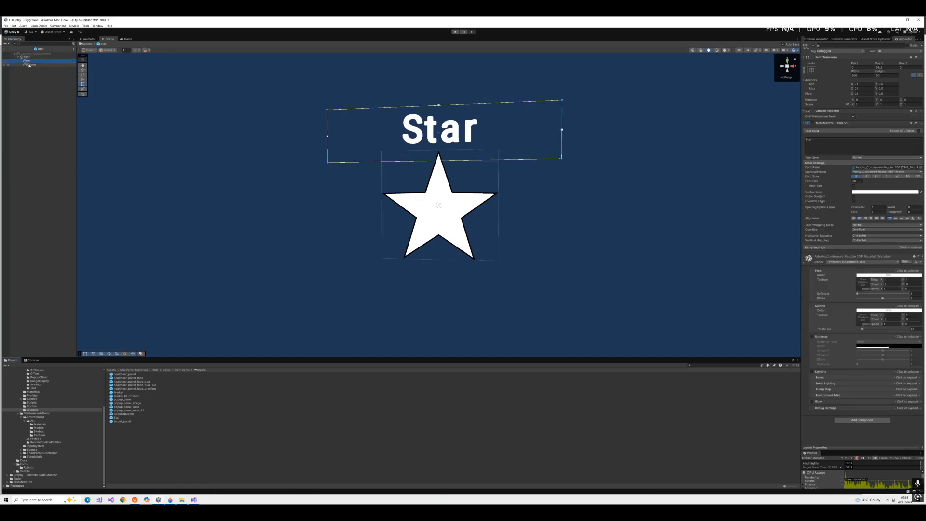
pyautogui.click(27, 57)
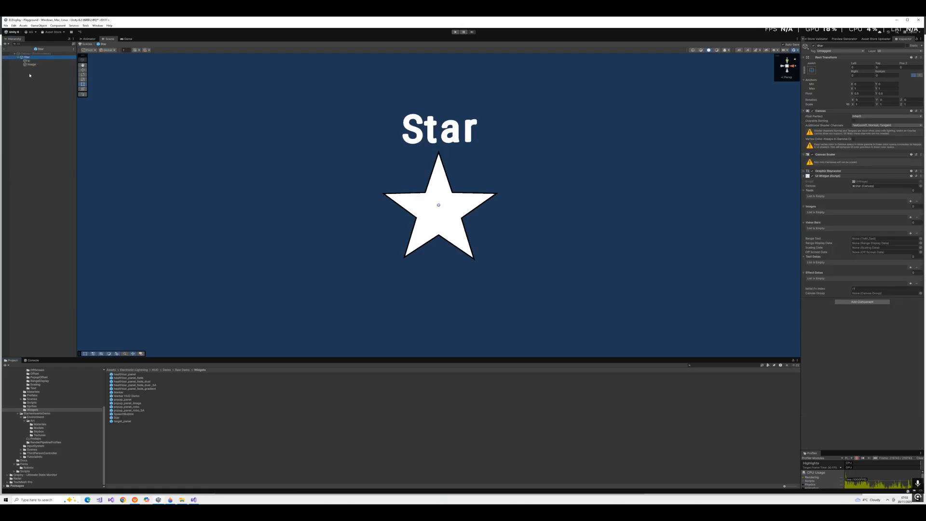
pyautogui.rightClick(29, 72)
pyautogui.moveTo(58, 175)
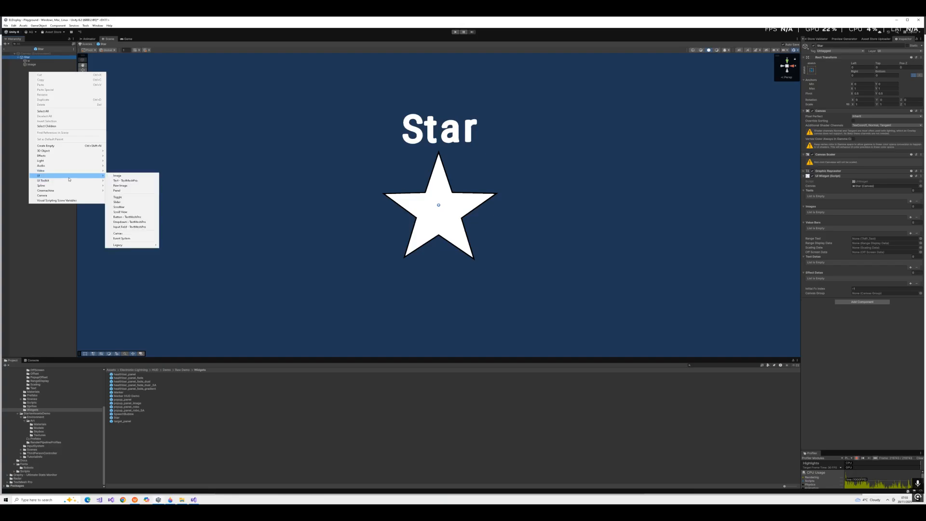
pyautogui.click(123, 181)
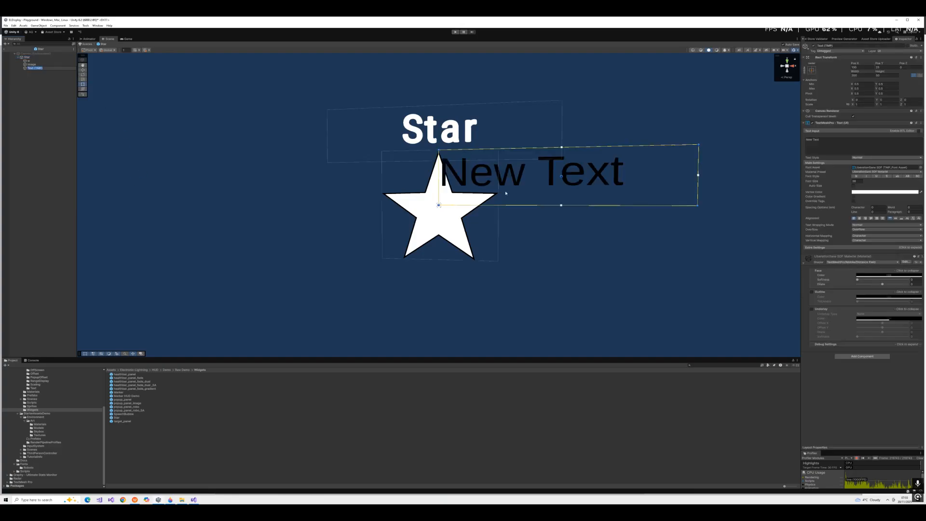
pyautogui.click(26, 70)
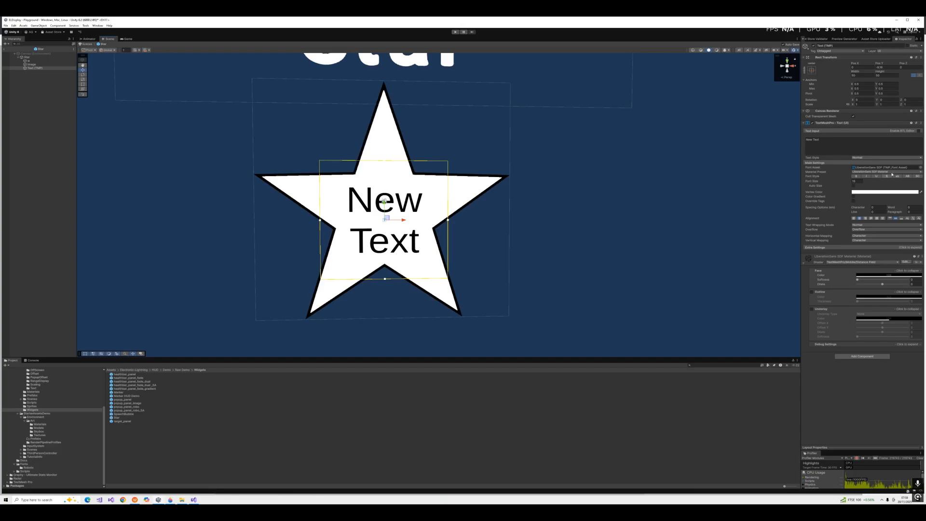
# Set the new text's font asset to Roboto_Condensed-Regular SDF and its vertex color to black
pyautogui.click(920, 167)
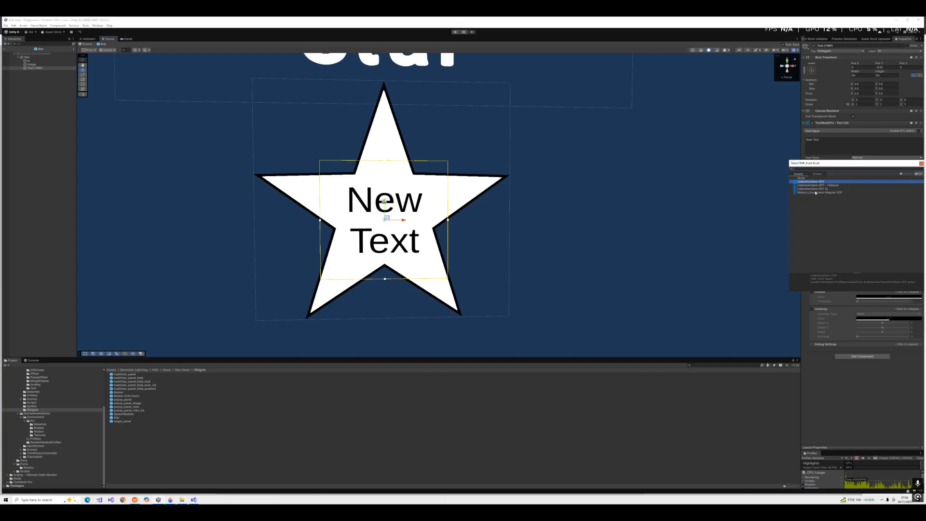
pyautogui.doubleClick(816, 192)
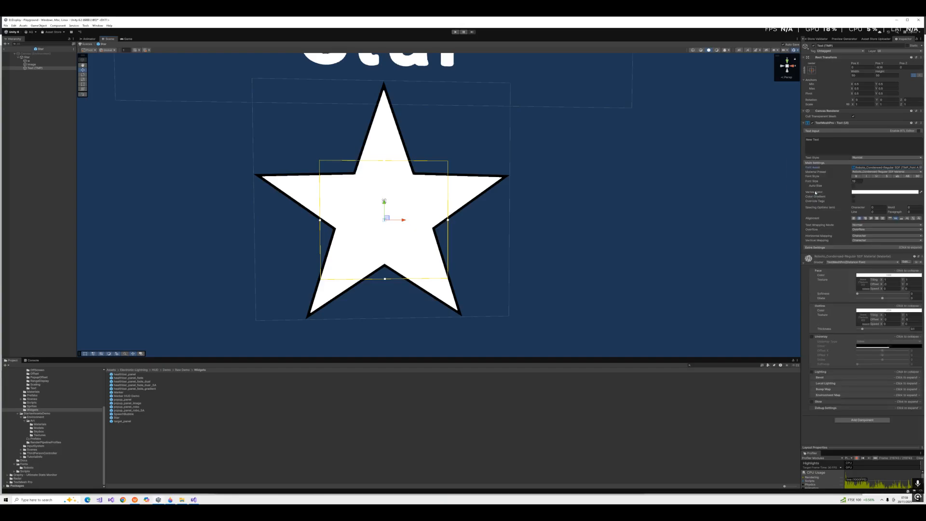
pyautogui.click(882, 192)
pyautogui.moveTo(888, 226); pyautogui.dragTo(854, 265)
pyautogui.click(585, 149)
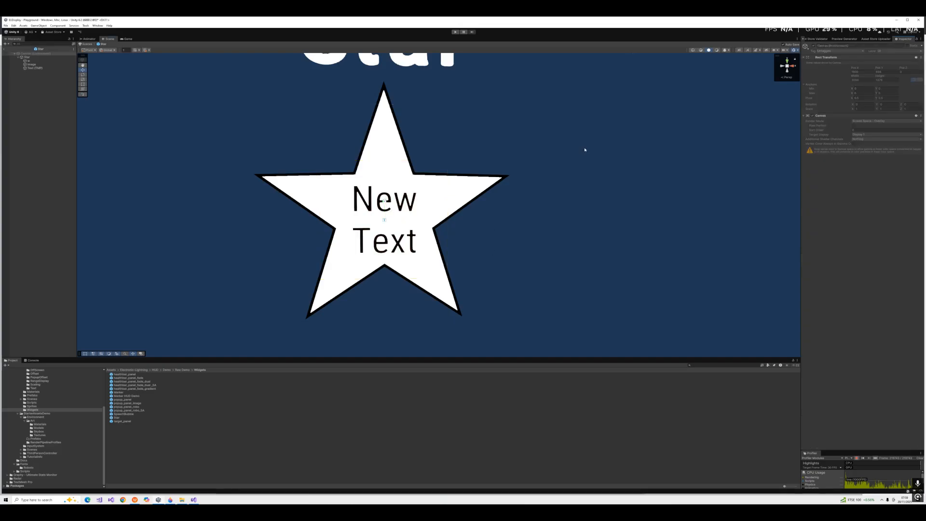
# Rename the new text object to "range_text" and assign it to Range Text of the Star root's UI Widget script
pyautogui.click(34, 57)
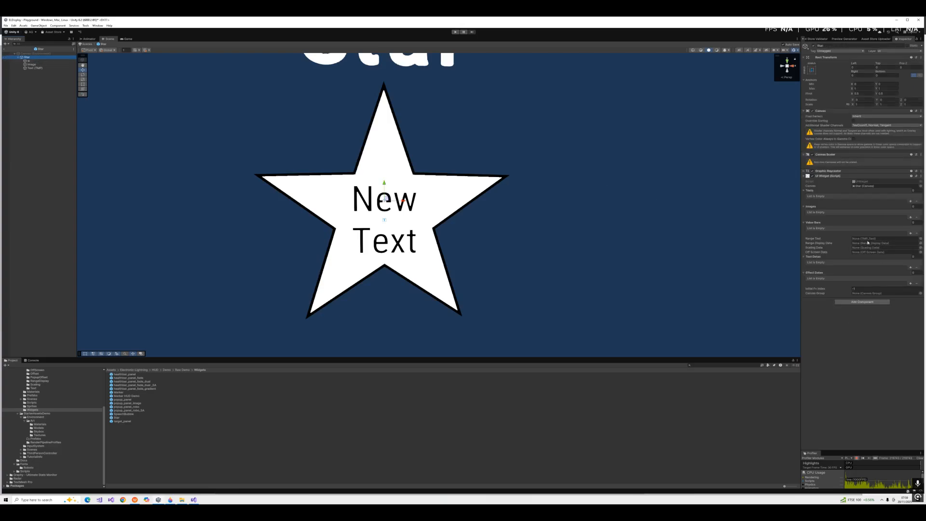
pyautogui.rightClick(23, 68)
pyautogui.click(29, 61)
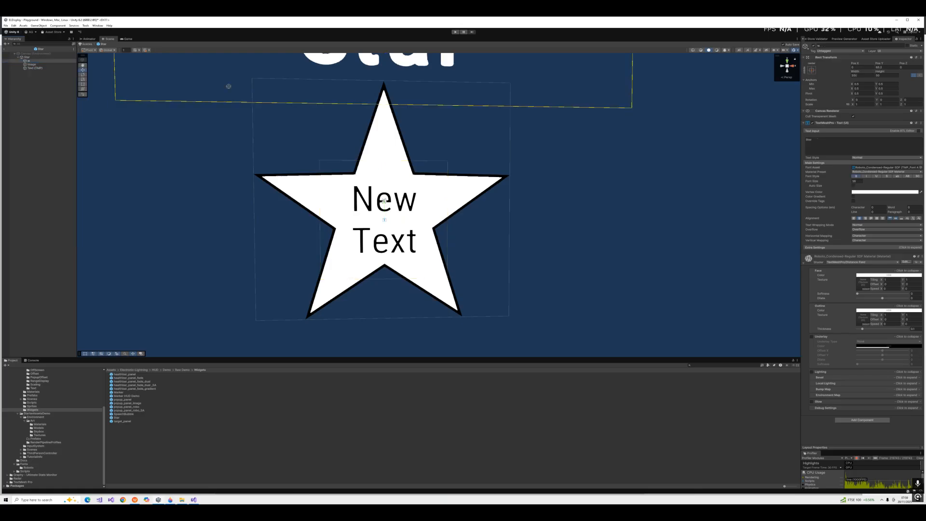
pyautogui.rightClick(34, 68)
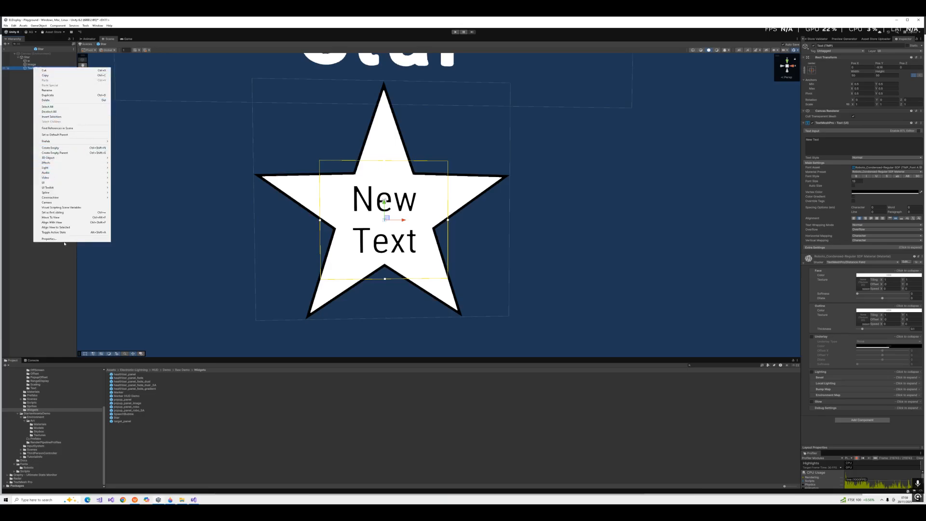
pyautogui.click(56, 90)
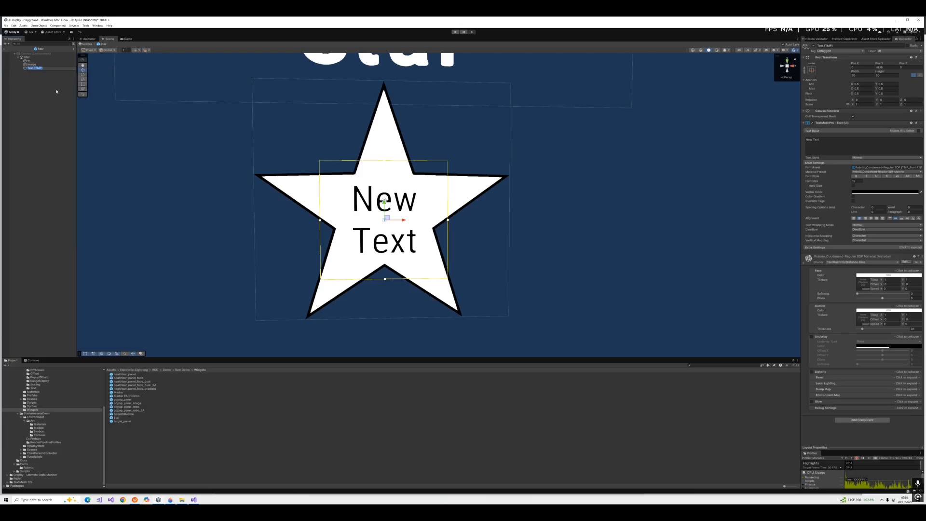
pyautogui.write('range_text')
pyautogui.press('Return')
pyautogui.click(27, 57)
pyautogui.moveTo(34, 68); pyautogui.dragTo(869, 243)
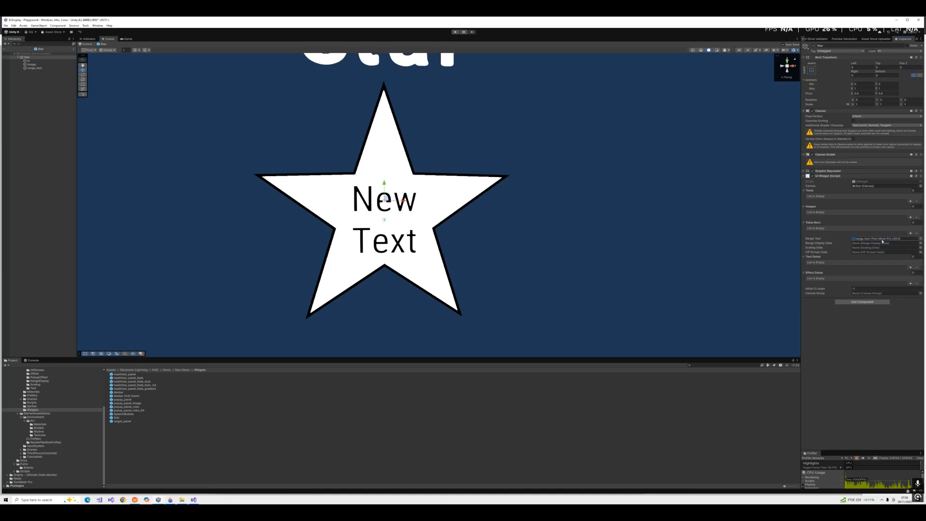
# Return to the Playground scene and set the target entry of DisplayManager's Widget Prefabs back to the Star prefab
pyautogui.click(4, 48)
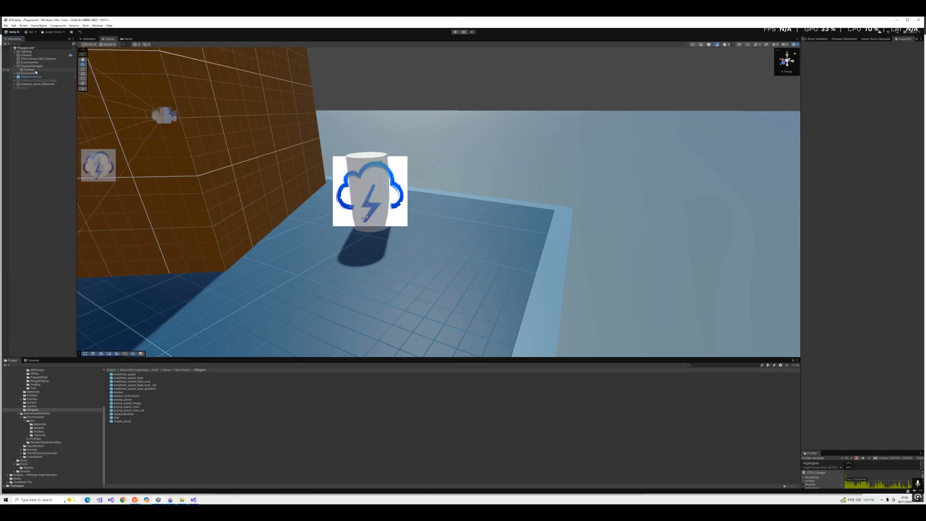
pyautogui.doubleClick(32, 66)
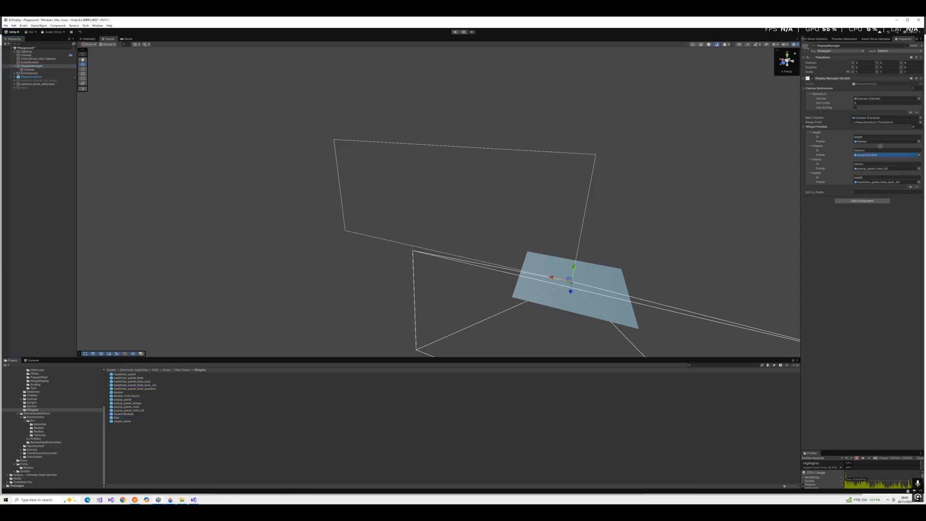
pyautogui.moveTo(871, 136); pyautogui.dragTo(876, 142)
# Test the Star widgets' range text in Play mode by running toward the white cylinder, and stop the game
pyautogui.click(456, 32)
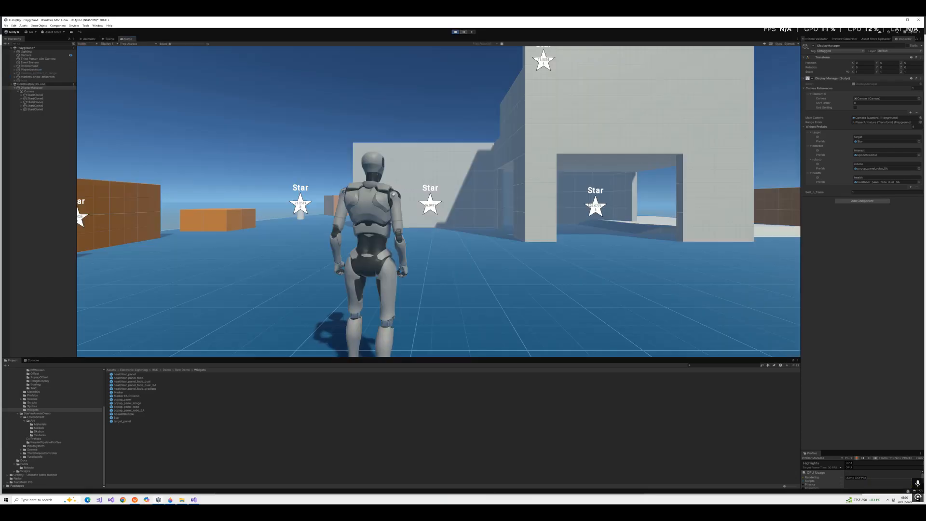
pyautogui.press('w')
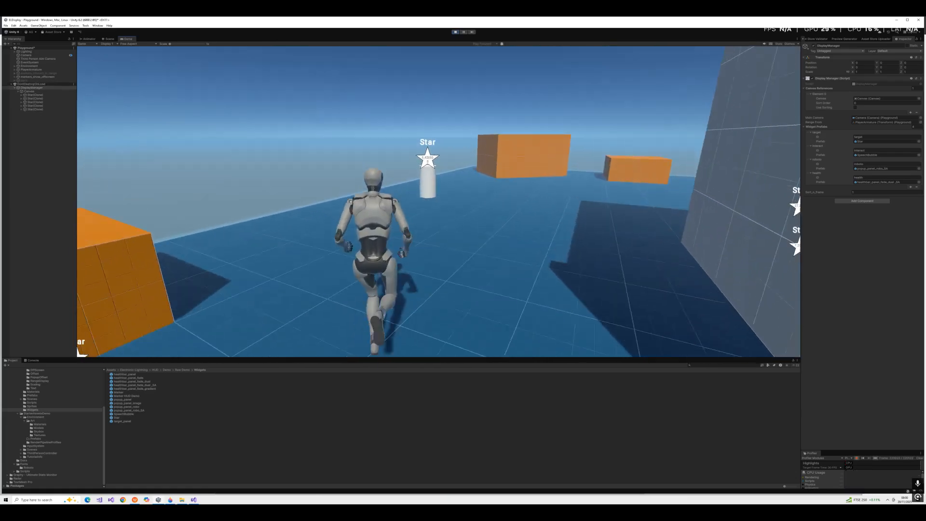
pyautogui.press('Escape')
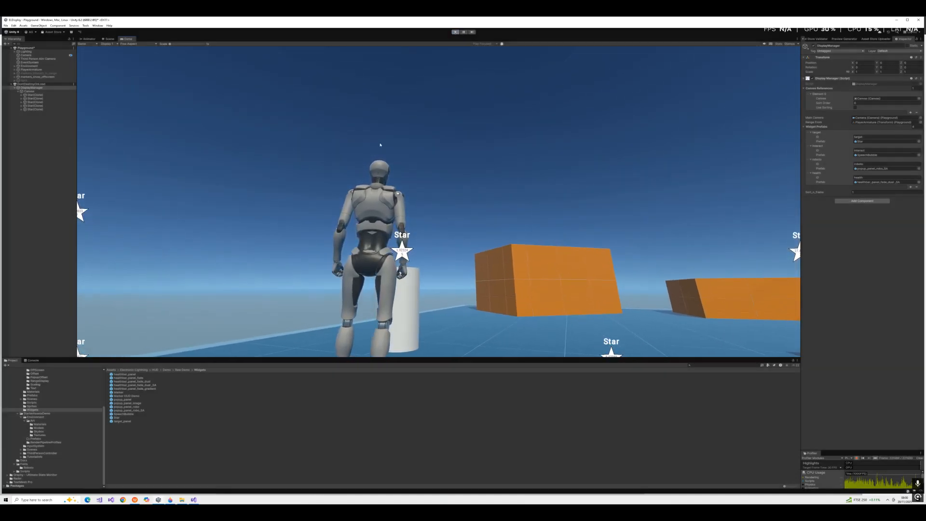
pyautogui.hotkey('ctrl', 'p')
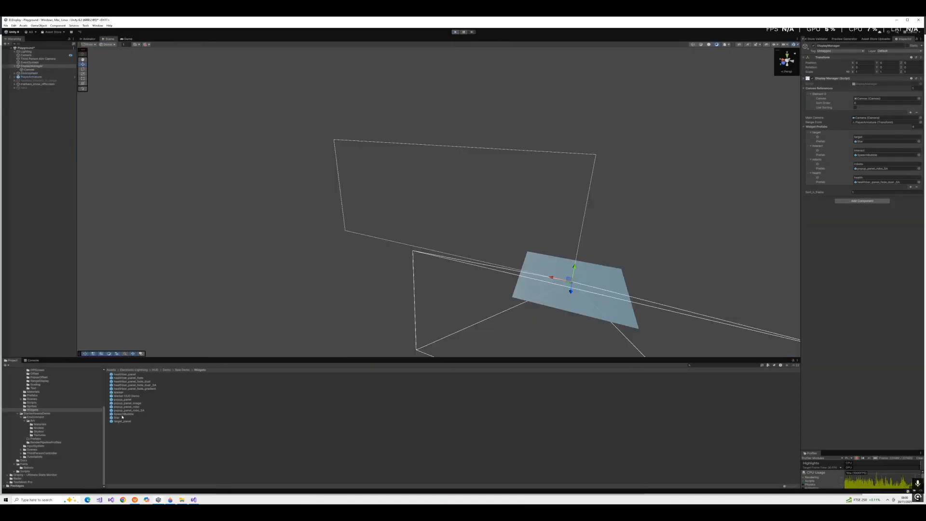
# Reopen the Star prefab, assign RangeDisplayData_1 as the UI Widget's Range Display Data, and open that asset's settings
pyautogui.doubleClick(122, 417)
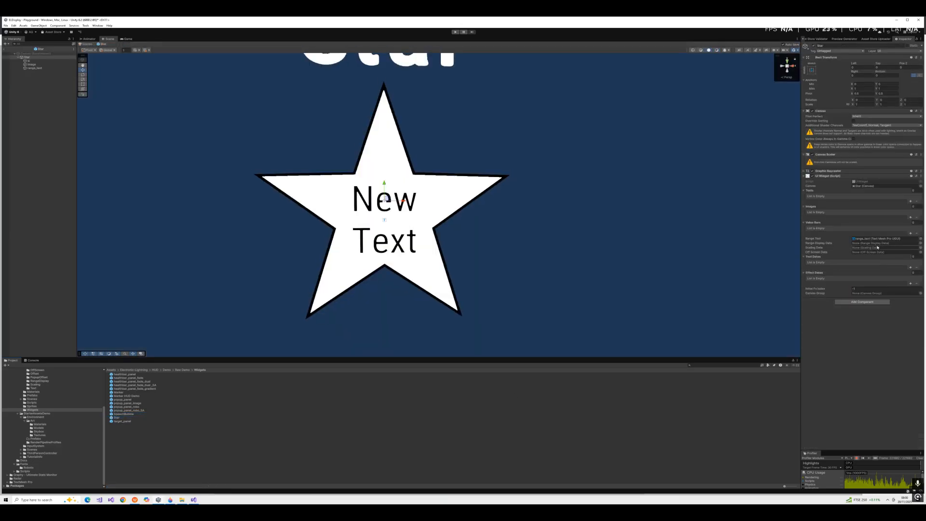
pyautogui.click(921, 244)
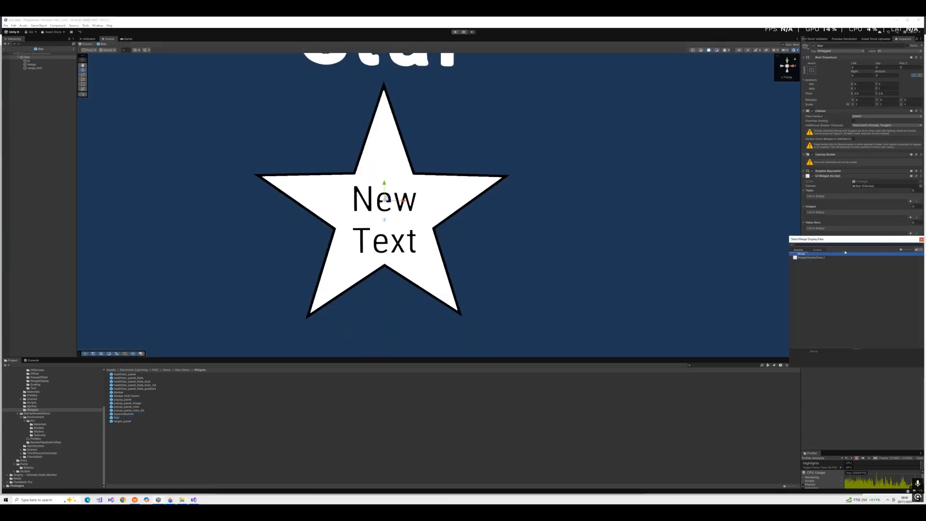
pyautogui.doubleClick(823, 258)
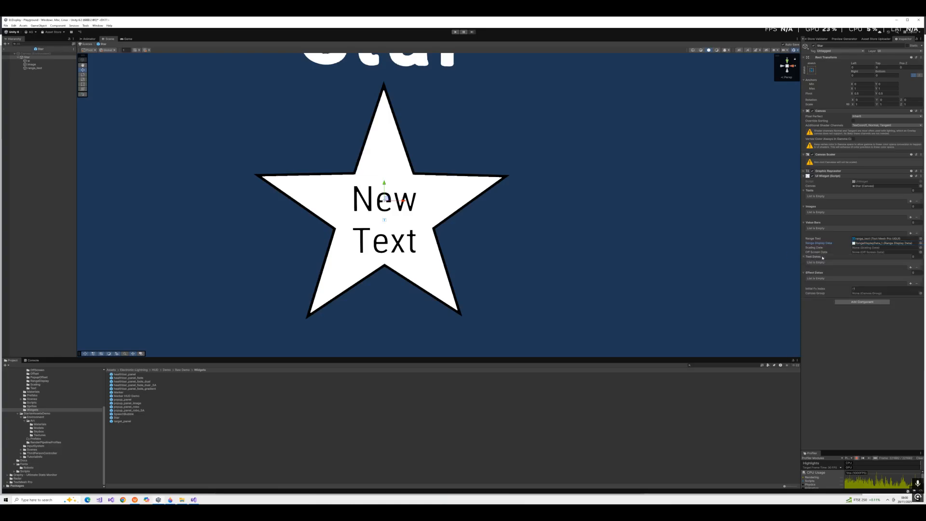
pyautogui.doubleClick(890, 244)
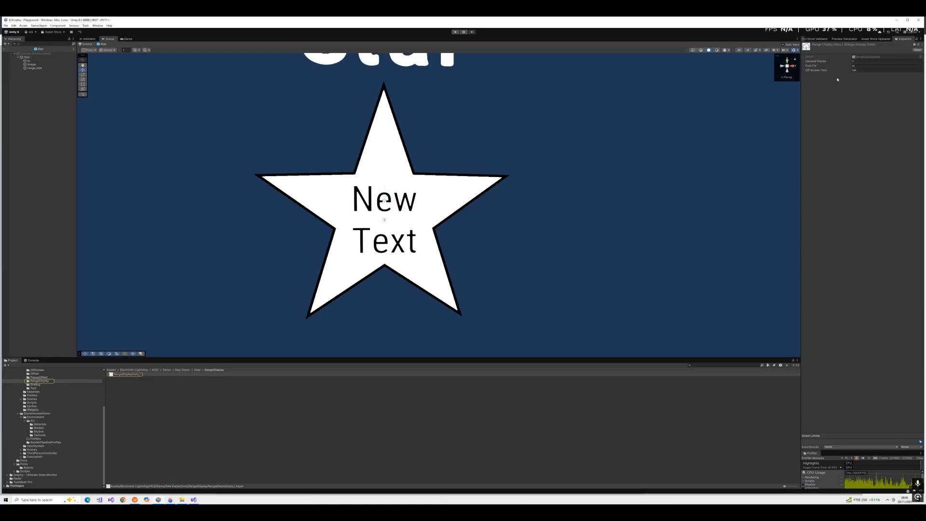
# Run the character between the targets in Play mode to check the formatted distances on the Star widgets, and stop the game
pyautogui.click(454, 32)
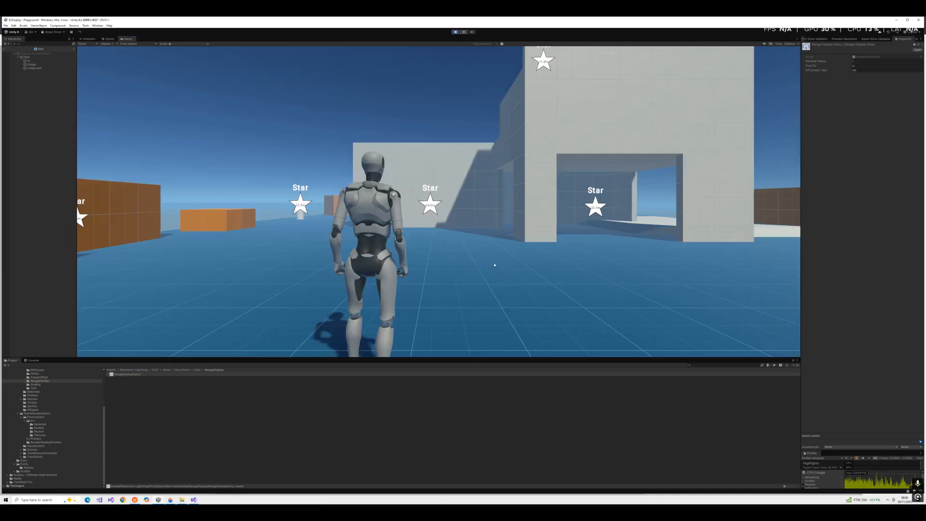
pyautogui.hotkey('shift', 'w')
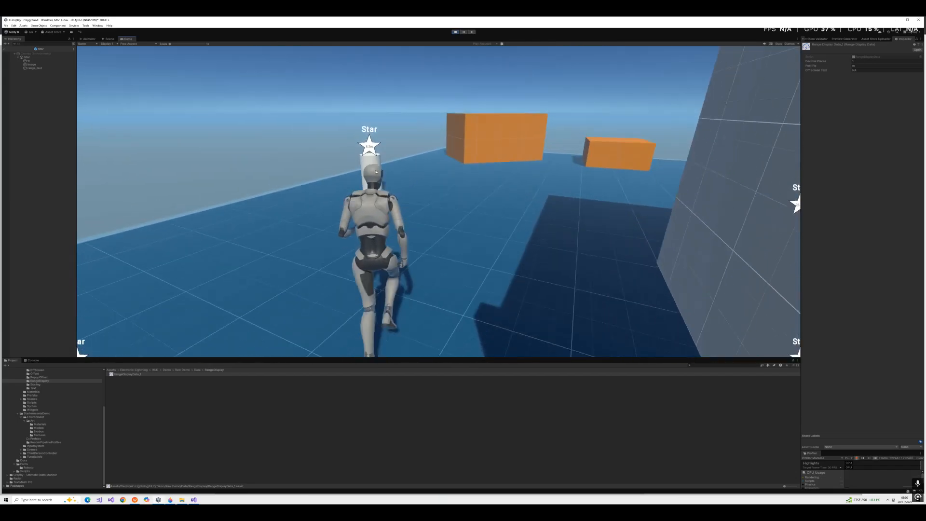
pyautogui.press('a')
pyautogui.hotkey('shift', 'a')
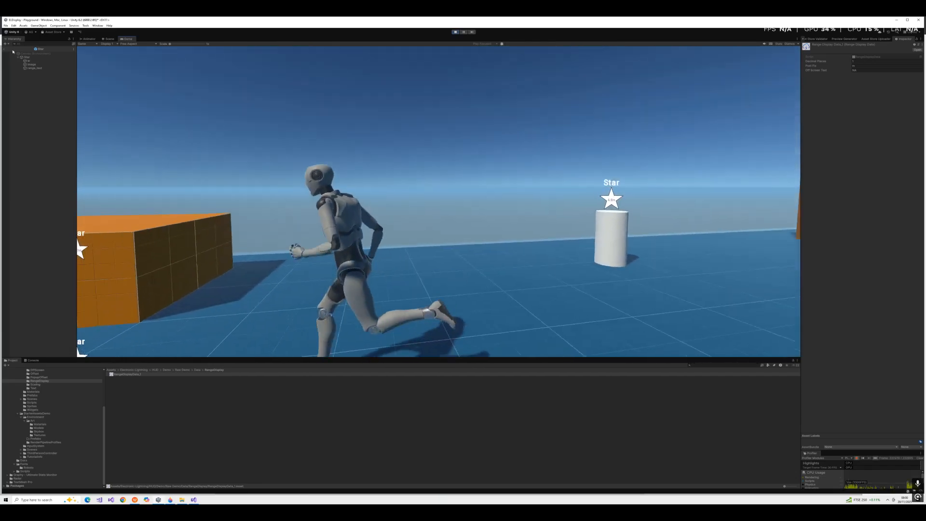
pyautogui.hotkey('shift', 'w')
pyautogui.hotkey('shift', 'w')
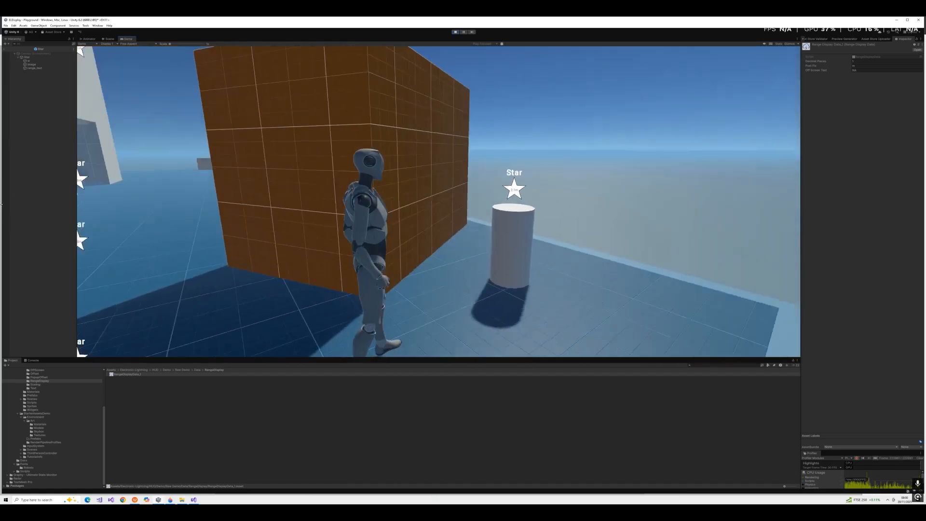
pyautogui.press('w')
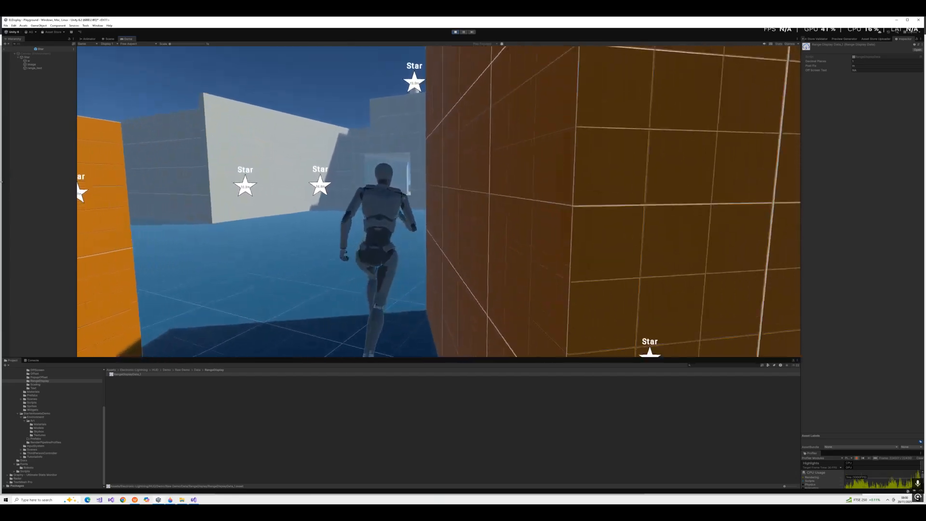
pyautogui.press('w')
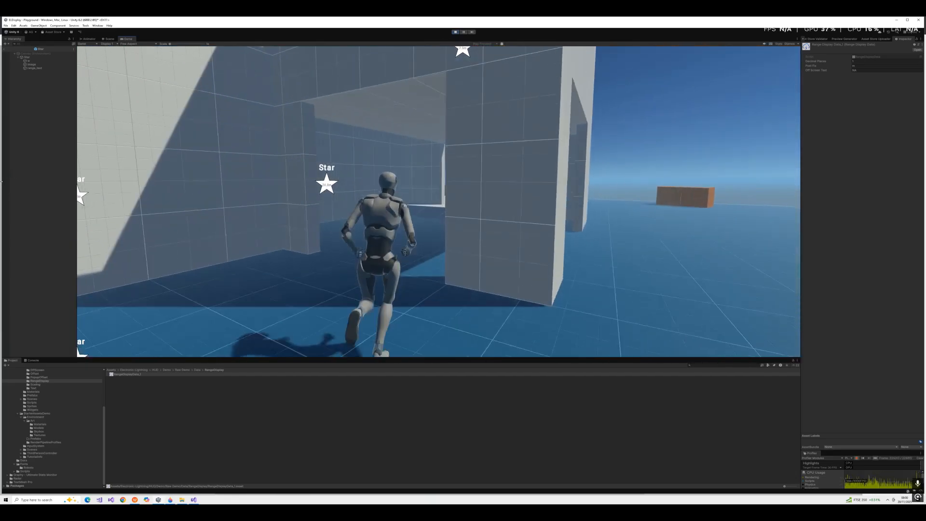
pyautogui.press('w')
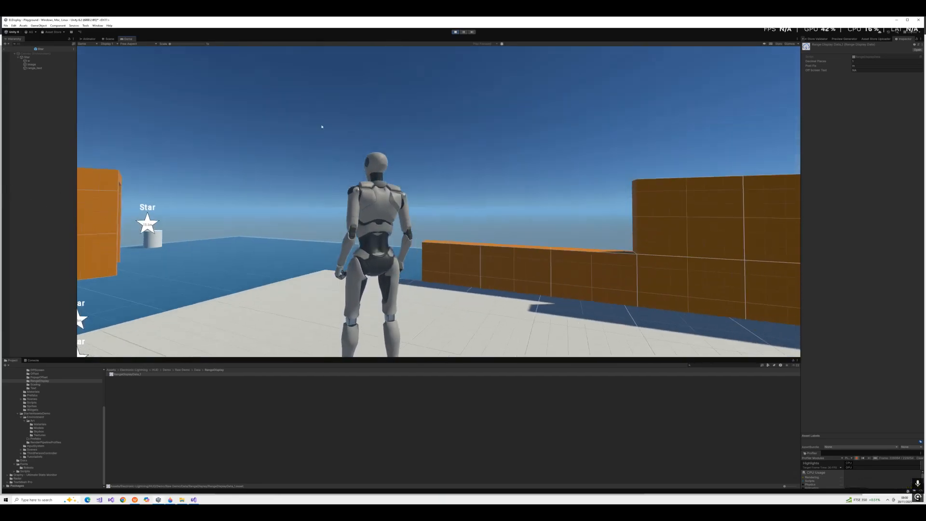
pyautogui.click(456, 32)
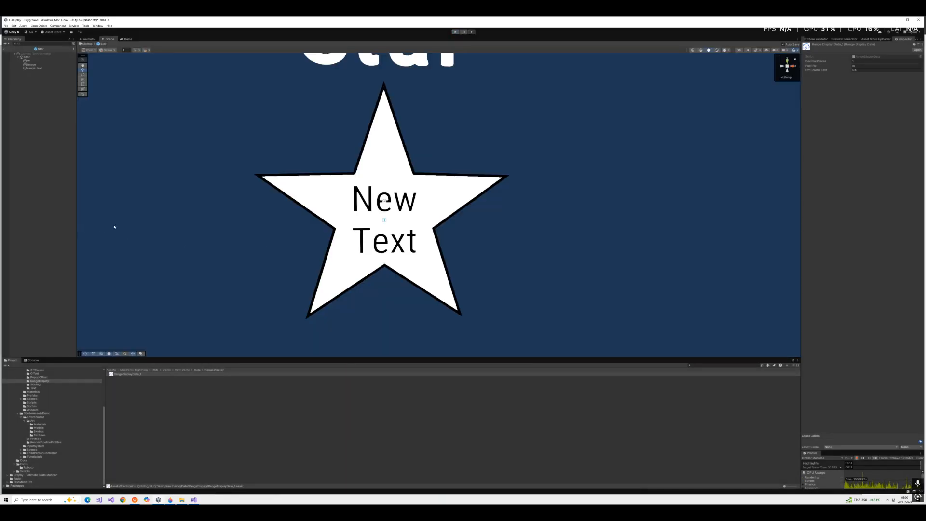